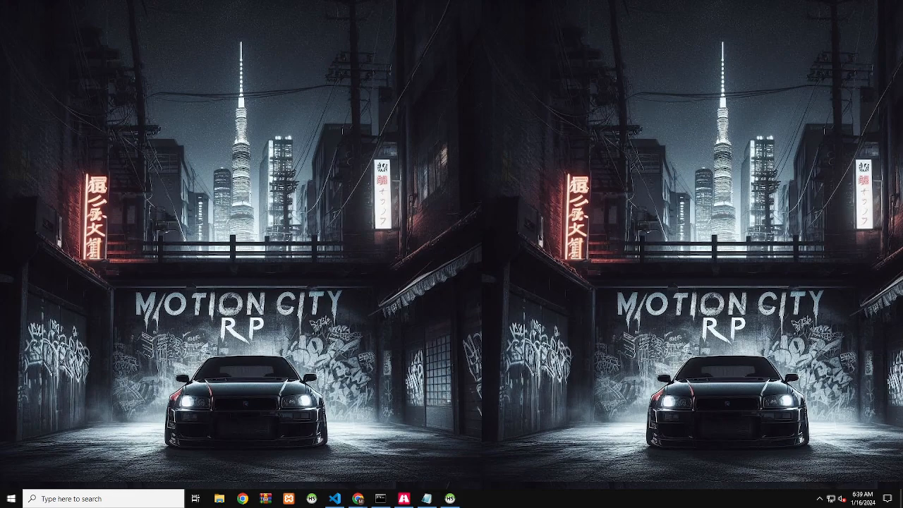
- Open keymaster.fivem.net in a new Chrome tab, pass the human verification, and go to the account's granted assets
{"action": "left_click", "coordinate": [243, 499]}
{"action": "left_click", "coordinate": [373, 298]}
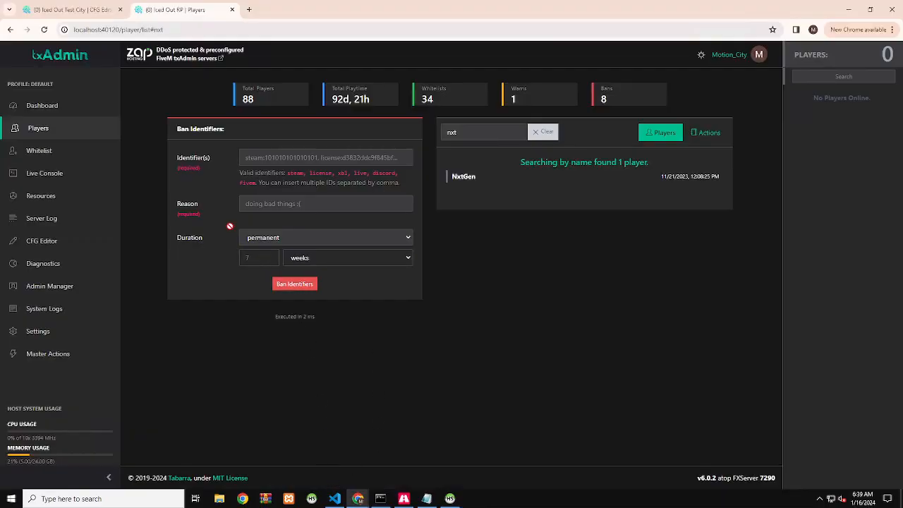
{"action": "left_click", "coordinate": [249, 10]}
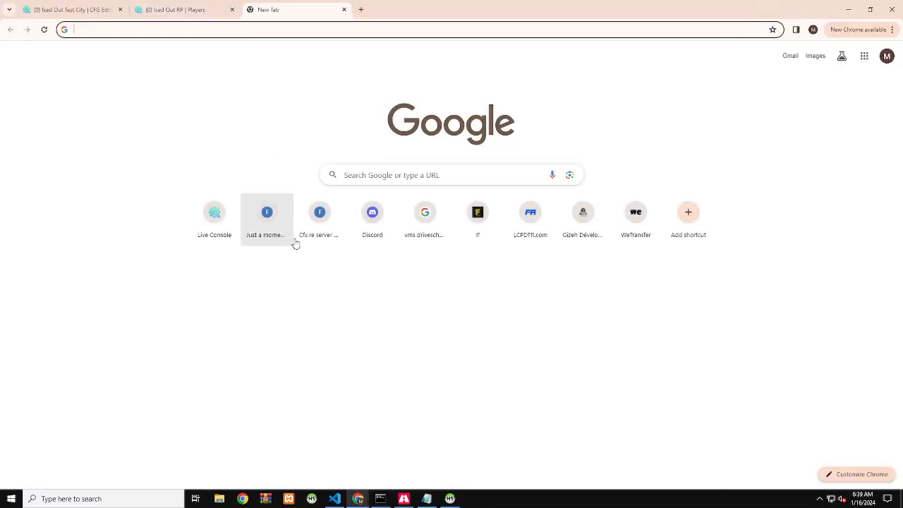
{"action": "left_click", "coordinate": [274, 240]}
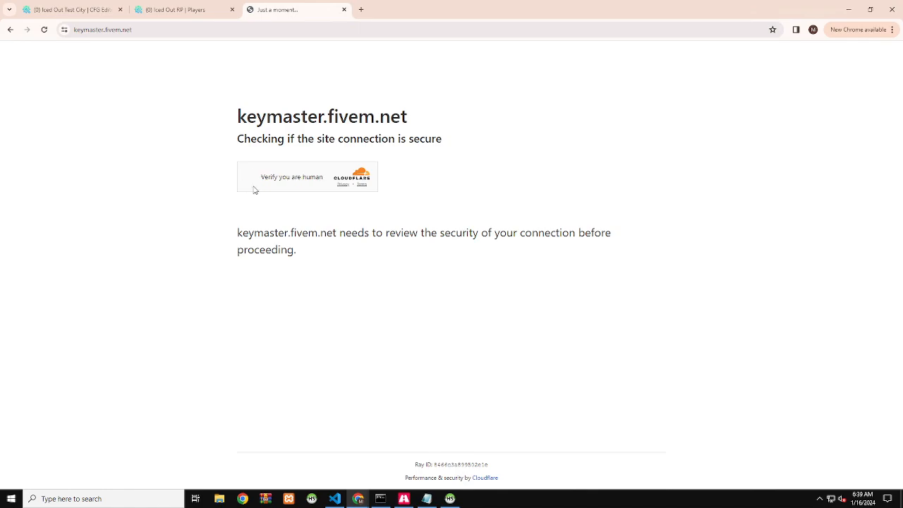
{"action": "left_click", "coordinate": [252, 179]}
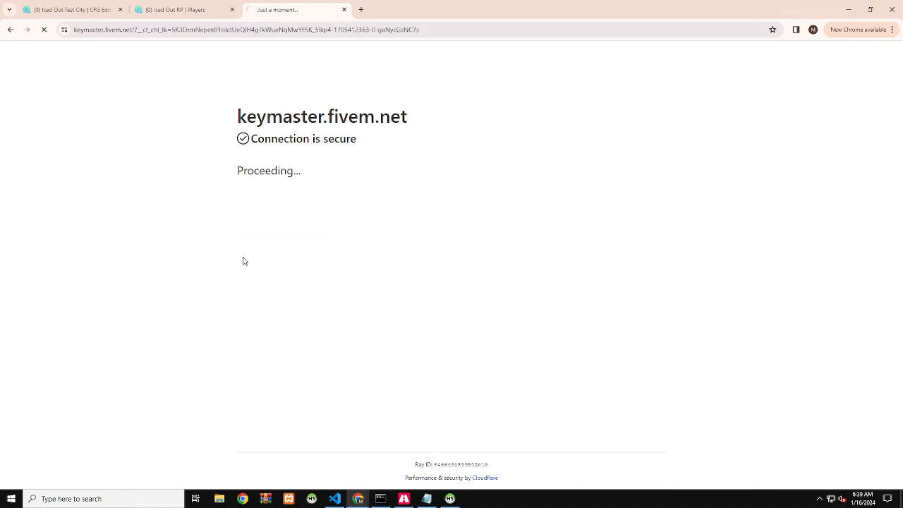
{"action": "left_click", "coordinate": [201, 82]}
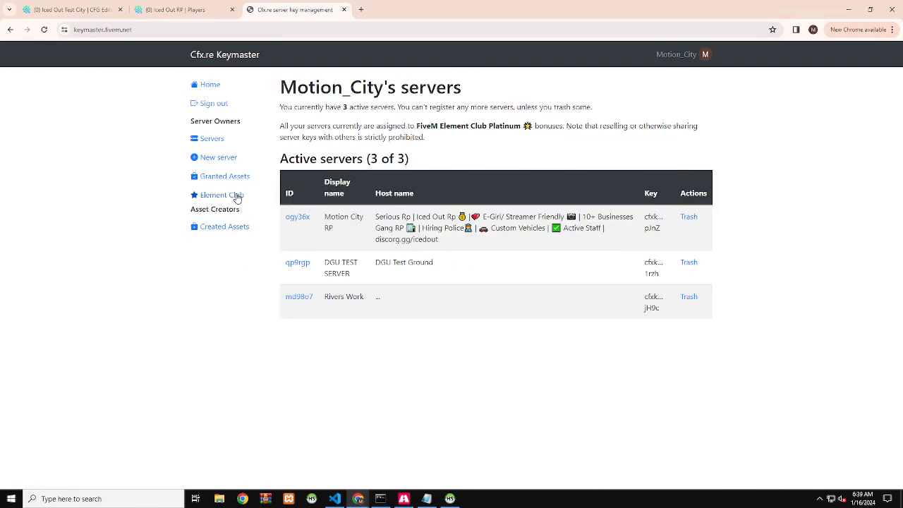
{"action": "left_click", "coordinate": [230, 181]}
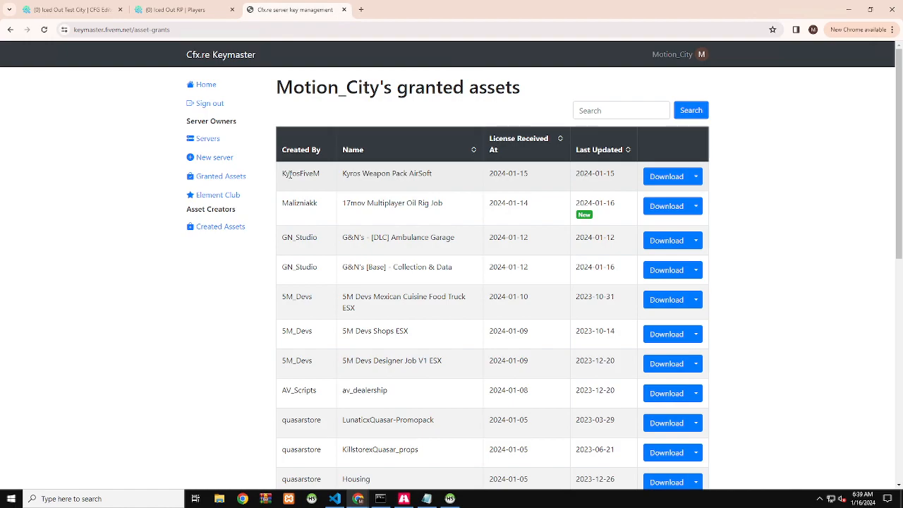
- Search the granted assets for the creator KyrosFiveM, copying the creator name from the list
{"action": "left_click_drag", "start_coordinate": [281, 176], "coordinate": [325, 176]}
{"action": "double_click", "coordinate": [316, 174]}
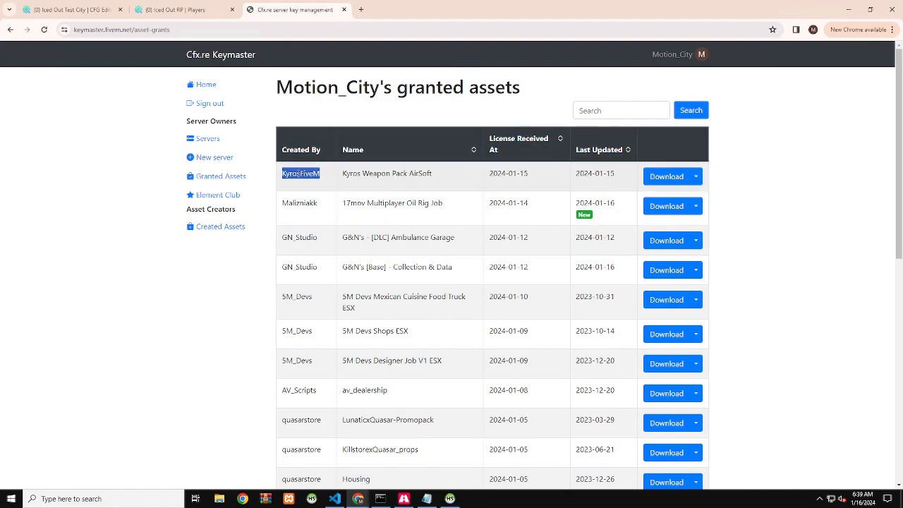
{"action": "right_click", "coordinate": [292, 177]}
{"action": "left_click", "coordinate": [310, 183]}
{"action": "left_click", "coordinate": [596, 112]}
{"action": "right_click", "coordinate": [593, 115]}
{"action": "left_click", "coordinate": [618, 204]}
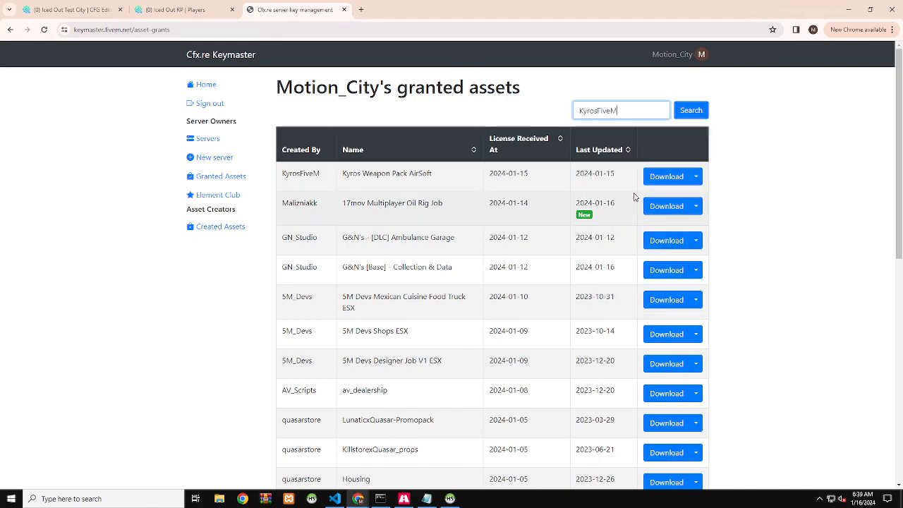
{"action": "left_click", "coordinate": [691, 111]}
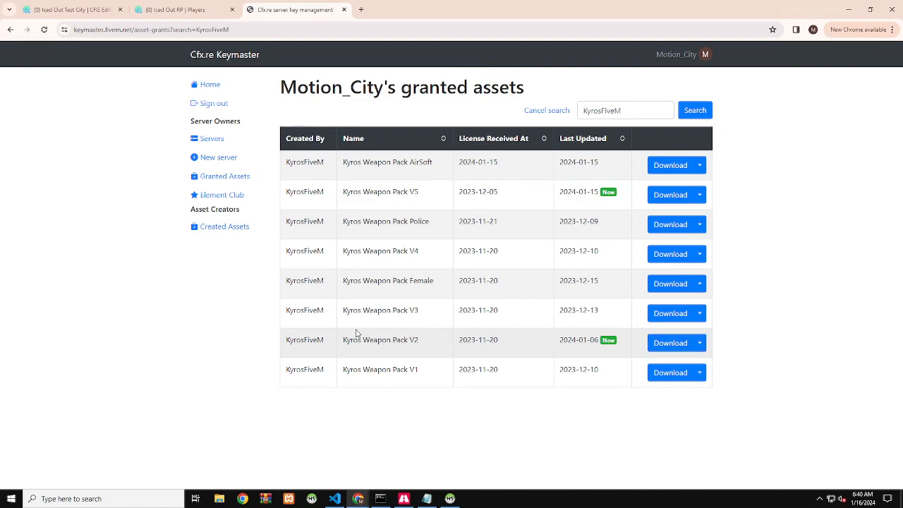
- View the account transfer form for the Kyros Weapon Pack V2 license and return to the asset list
{"action": "left_click", "coordinate": [700, 343]}
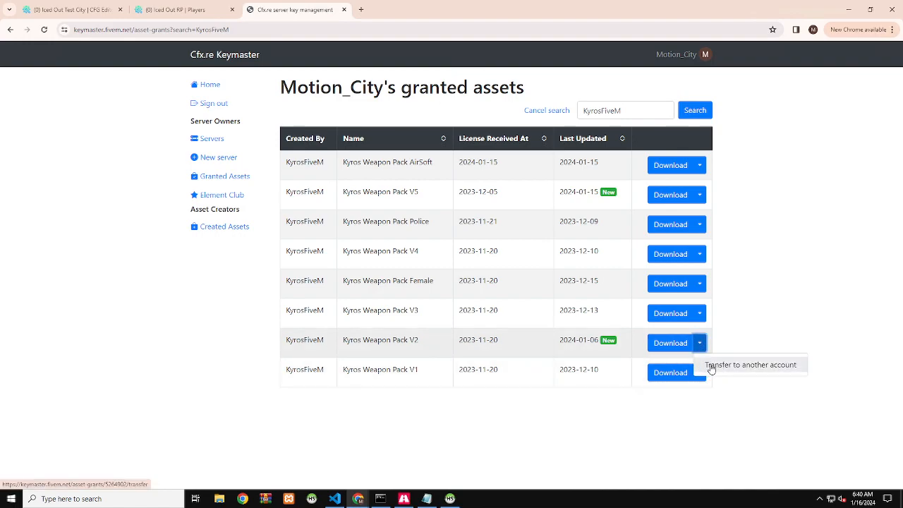
{"action": "left_click", "coordinate": [765, 369]}
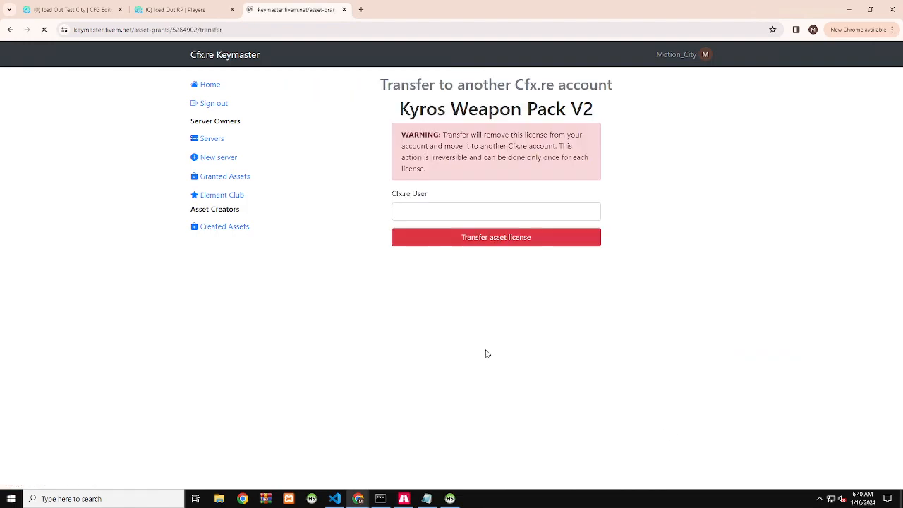
{"action": "left_click", "coordinate": [403, 213]}
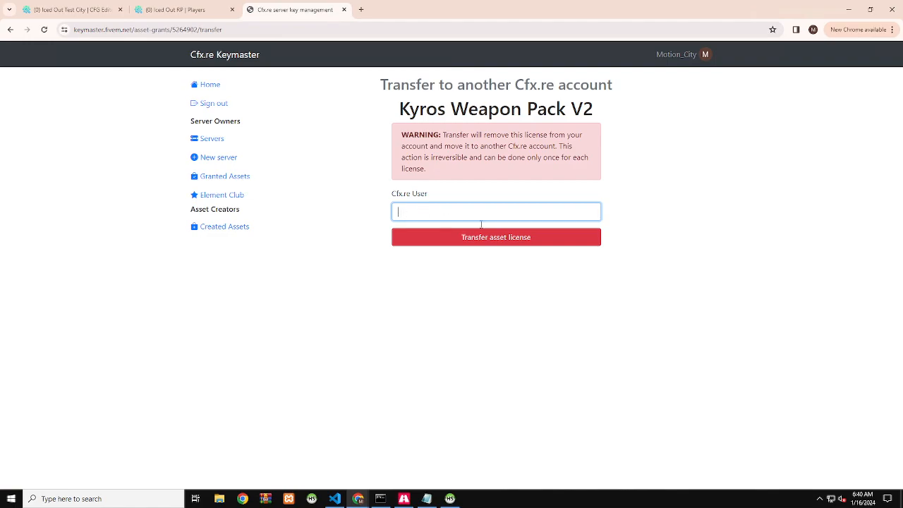
{"action": "key", "text": "alt+Left"}
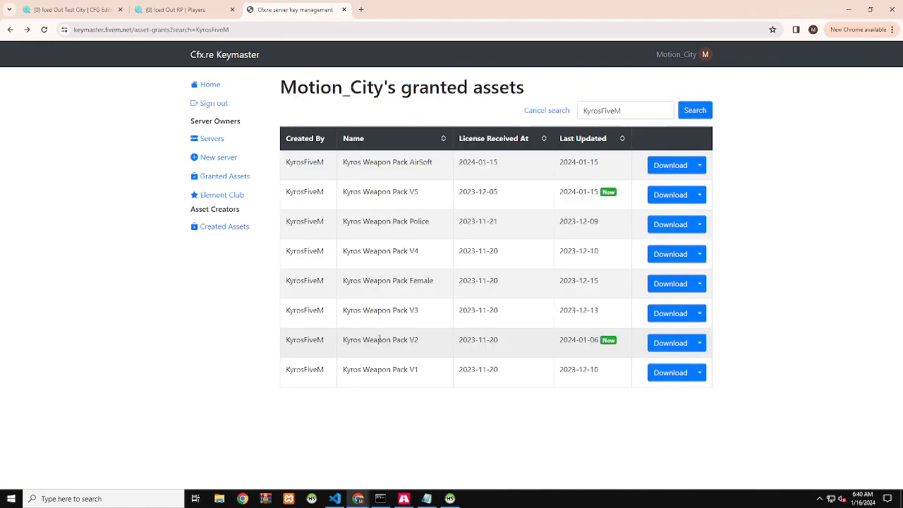
- Download Kyros Weapon Pack V2, open kyros-weapon-pack-v2.pack.zip in WinRAR, and get the browser out of the way
{"action": "left_click", "coordinate": [672, 346]}
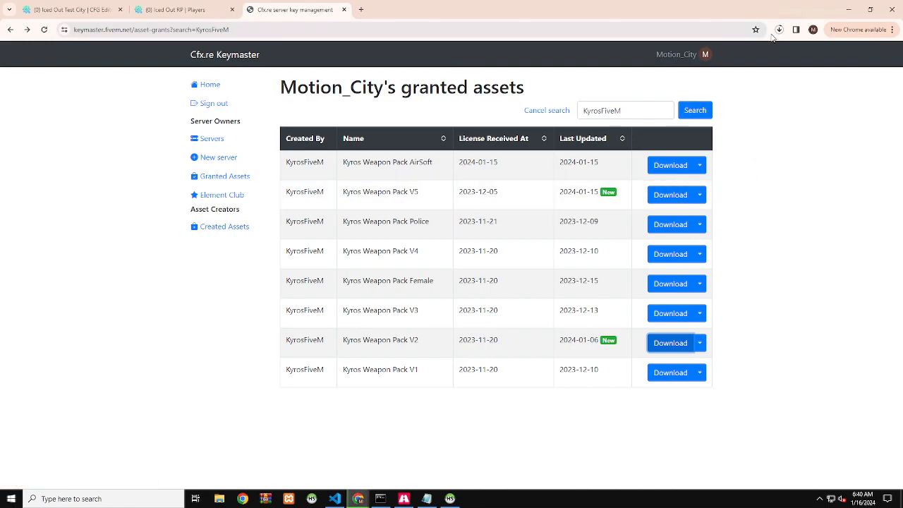
{"action": "left_click", "coordinate": [779, 30]}
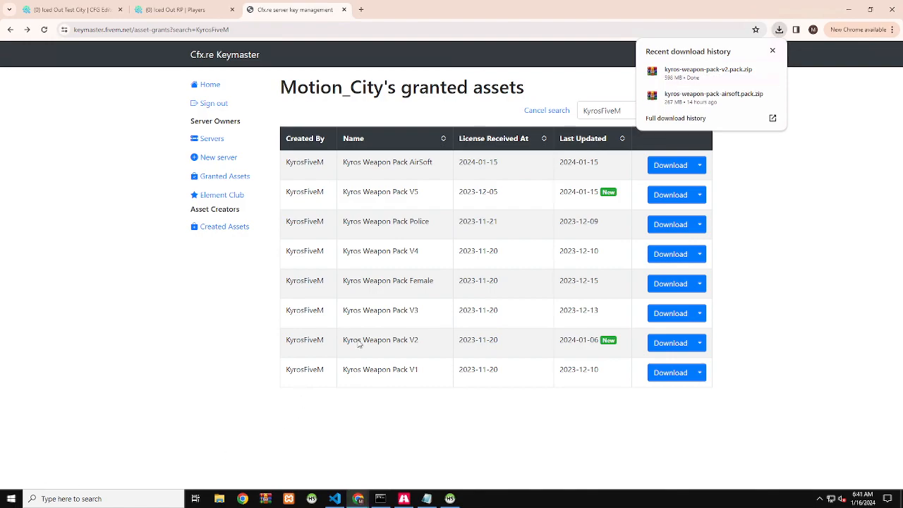
{"action": "left_click", "coordinate": [708, 70]}
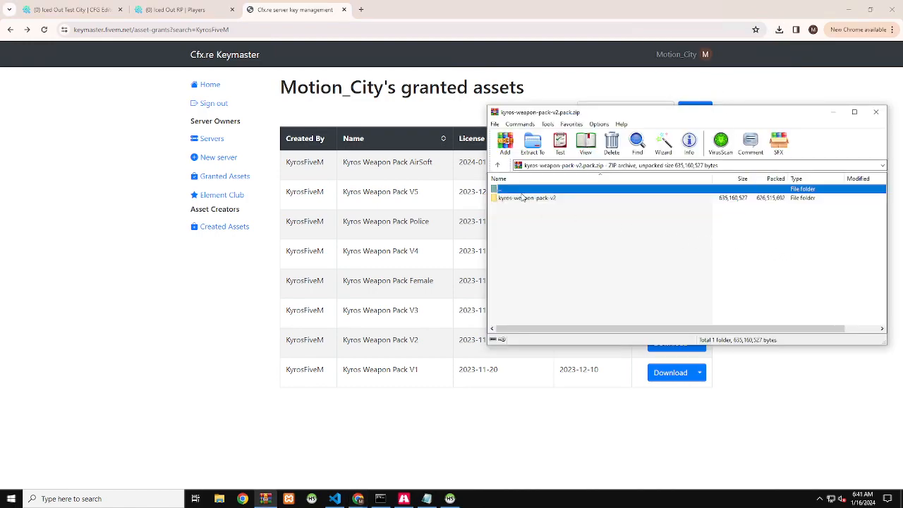
{"action": "left_click", "coordinate": [847, 10]}
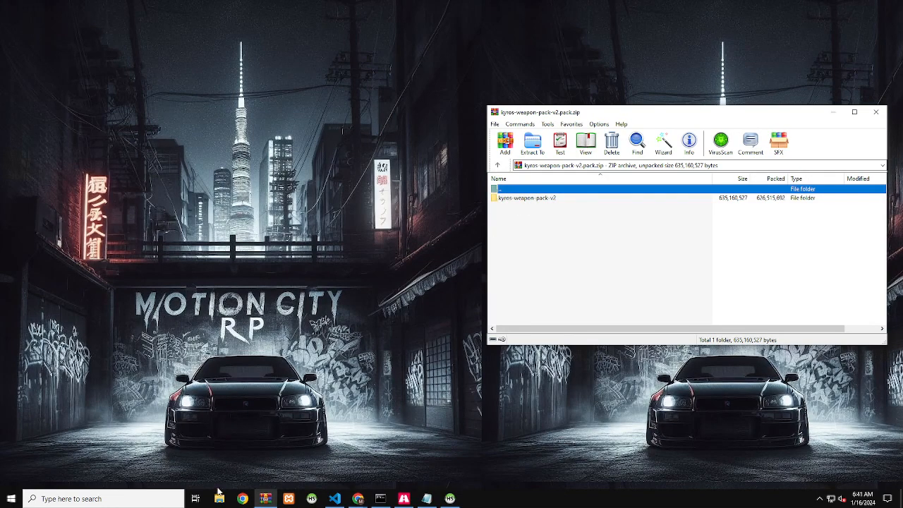
- Open the kyros-weapon-pack-v2 folder inside the archive to see the files it contains
{"action": "double_click", "coordinate": [561, 200]}
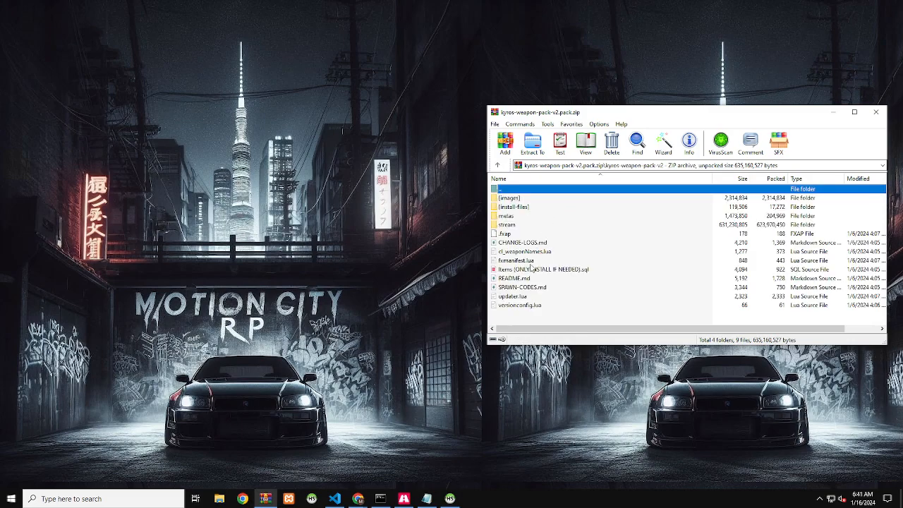
{"action": "left_click_drag", "start_coordinate": [509, 313], "coordinate": [549, 187]}
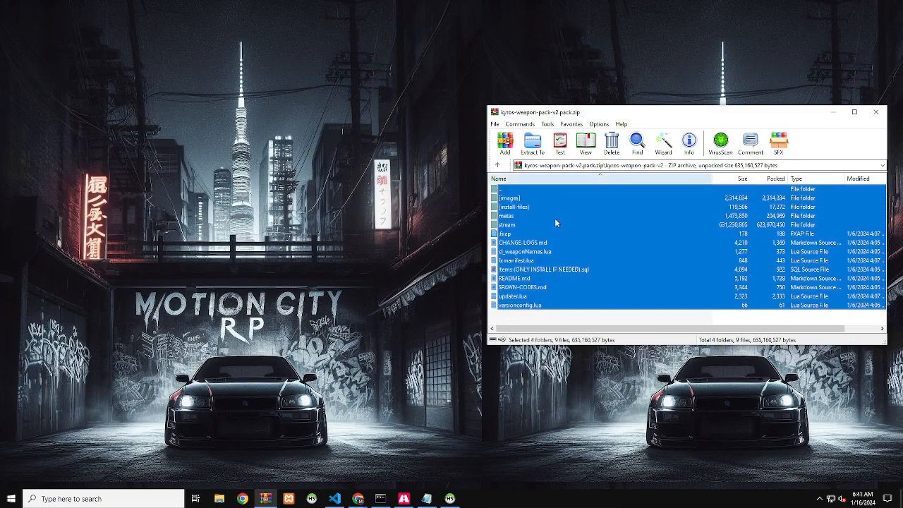
{"action": "left_click", "coordinate": [532, 313]}
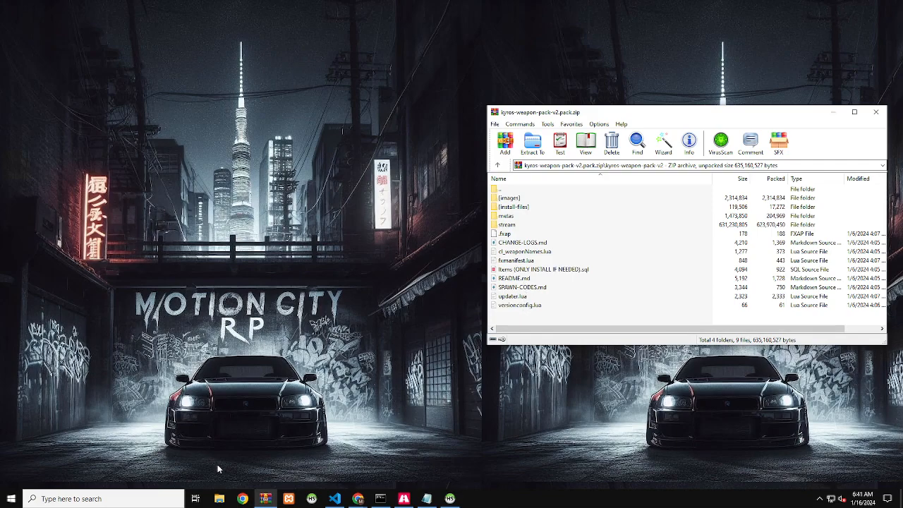
- Open OX-INSTALLATION.md from the archive's [install-files] folder in Visual Studio Code
{"action": "double_click", "coordinate": [513, 208]}
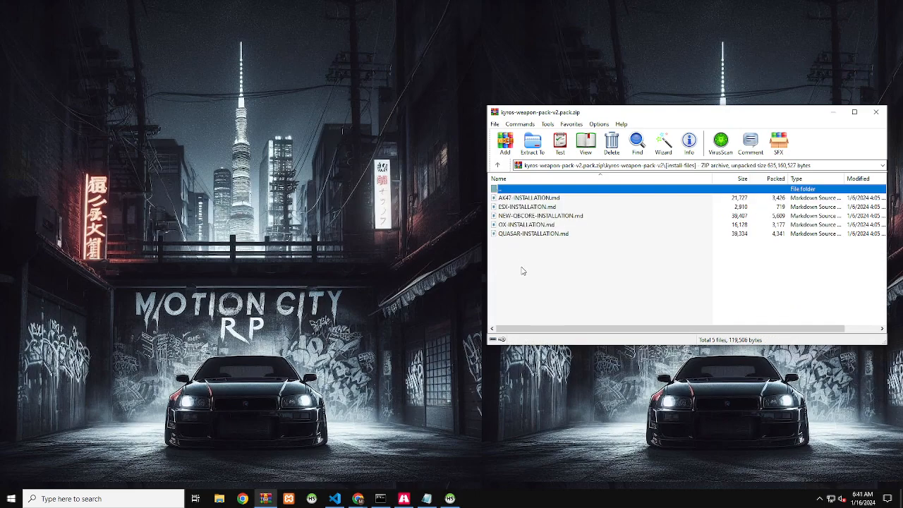
{"action": "left_click", "coordinate": [522, 200]}
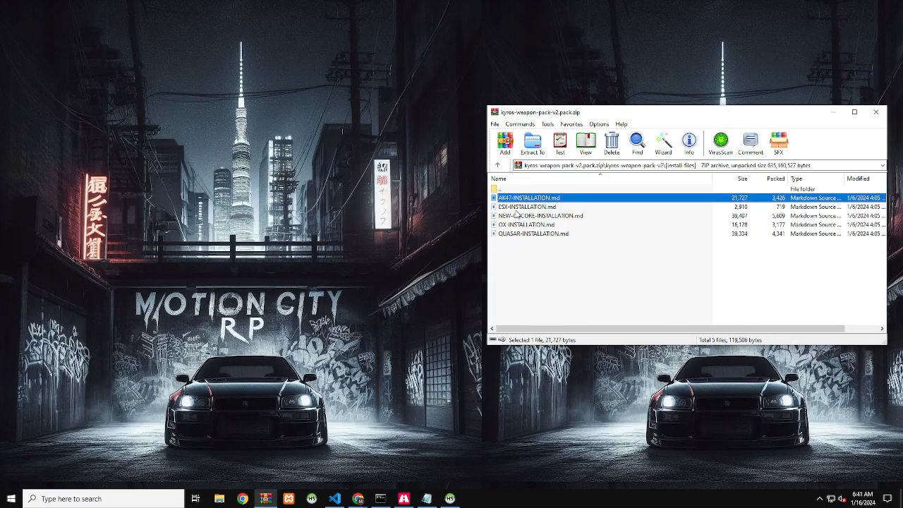
{"action": "left_click", "coordinate": [517, 207]}
{"action": "left_click", "coordinate": [511, 216]}
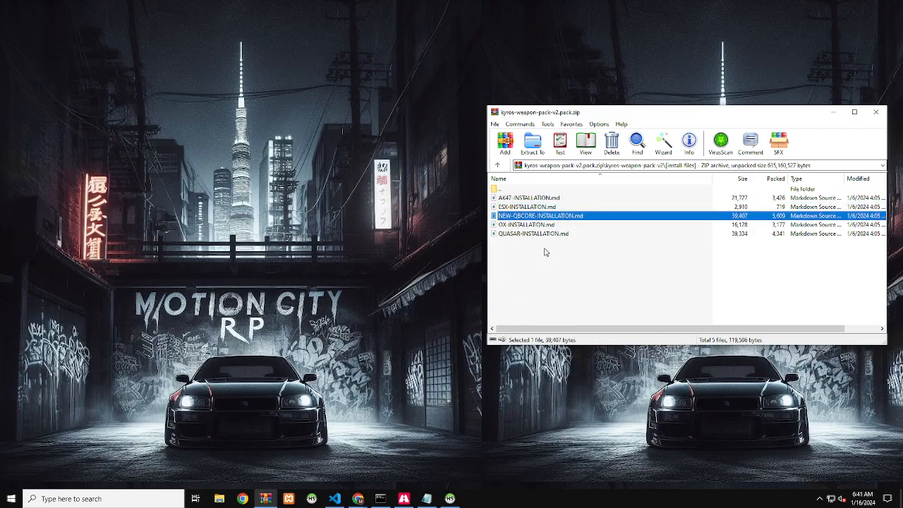
{"action": "left_click", "coordinate": [523, 250]}
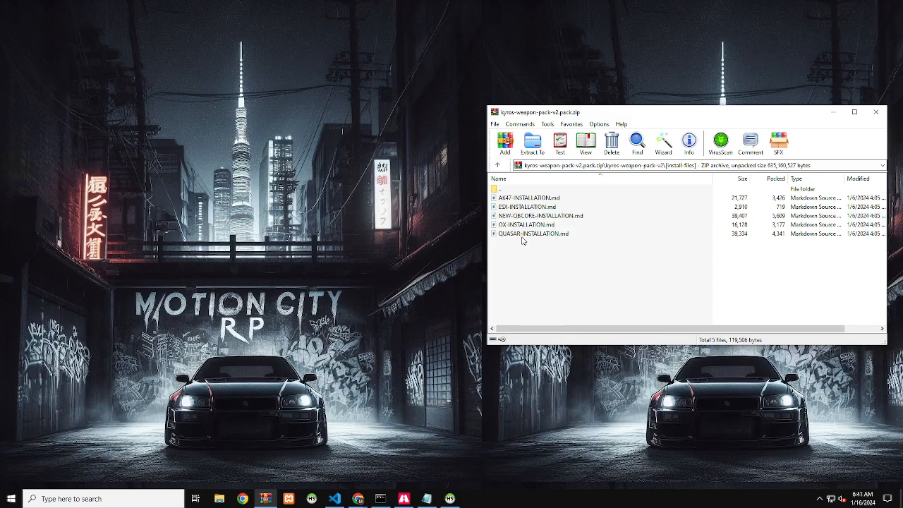
{"action": "left_click", "coordinate": [523, 225]}
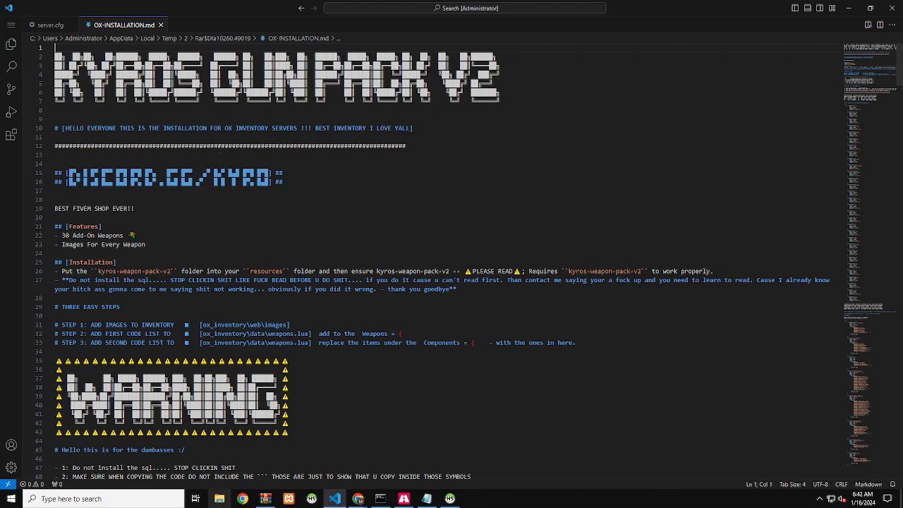
- Open the resources folder under server-data in File Explorer and arrange it side by side with the installation guide
{"action": "left_click", "coordinate": [220, 499]}
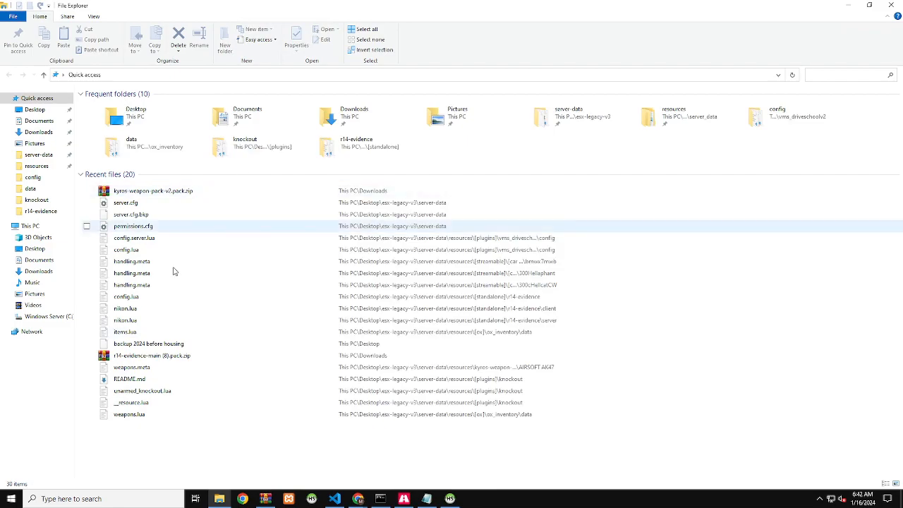
{"action": "left_click", "coordinate": [50, 158]}
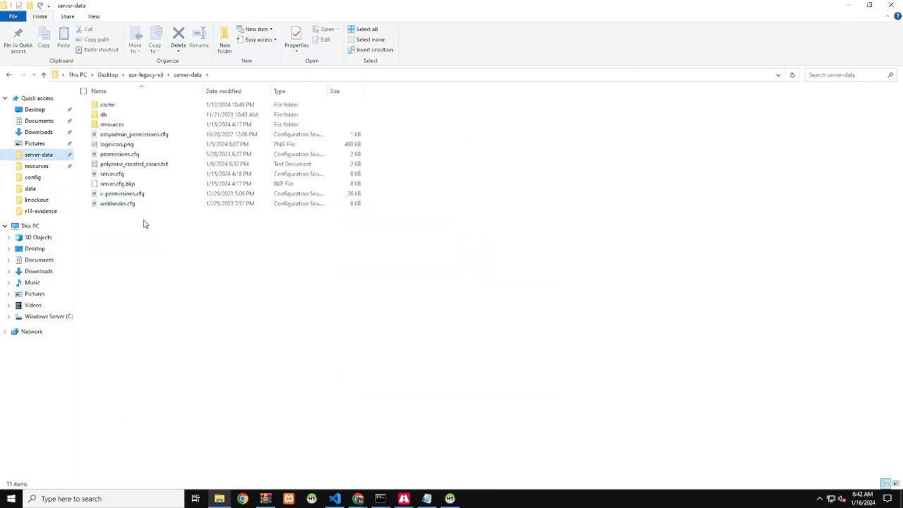
{"action": "double_click", "coordinate": [124, 127]}
{"action": "left_click", "coordinate": [177, 345]}
{"action": "left_click_drag", "start_coordinate": [655, 5], "coordinate": [0, 220]}
{"action": "left_click", "coordinate": [594, 142]}
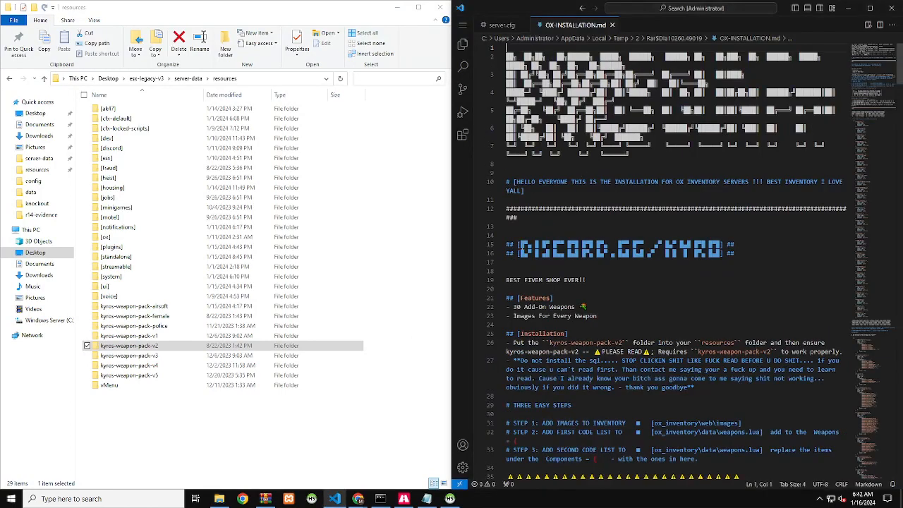
- Delete the existing kyros-weapon-pack-v2 folder from the server's resources folder
{"action": "right_click", "coordinate": [208, 345]}
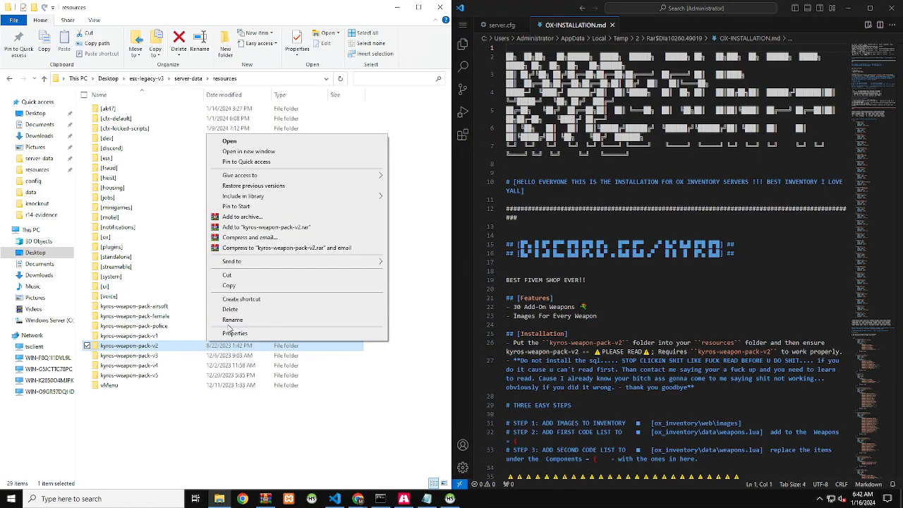
{"action": "left_click", "coordinate": [237, 311]}
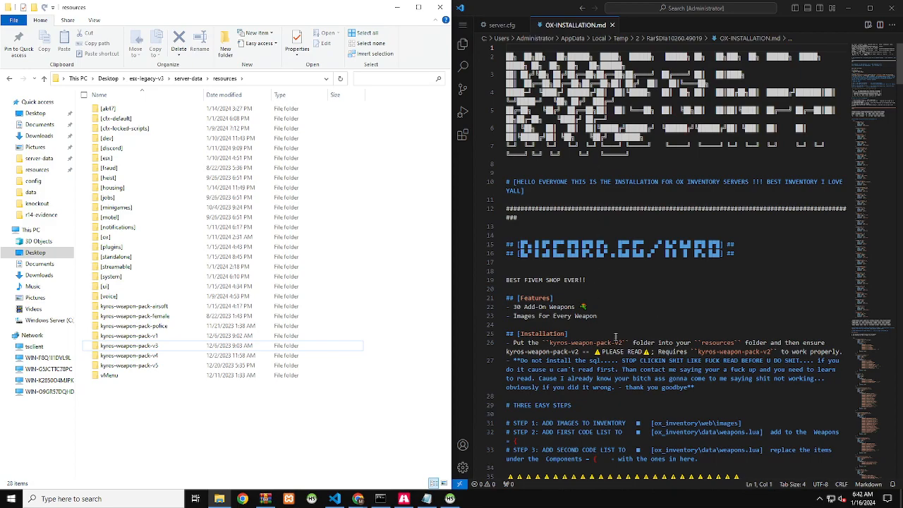
- Find the image path in the guide's step 1 and open the matching [ox]\ox_inventory\web\images folder on the server
{"action": "scroll", "coordinate": [591, 329], "scroll_direction": "down", "scroll_amount": 3}
{"action": "scroll", "coordinate": [580, 308], "scroll_direction": "down", "scroll_amount": 2}
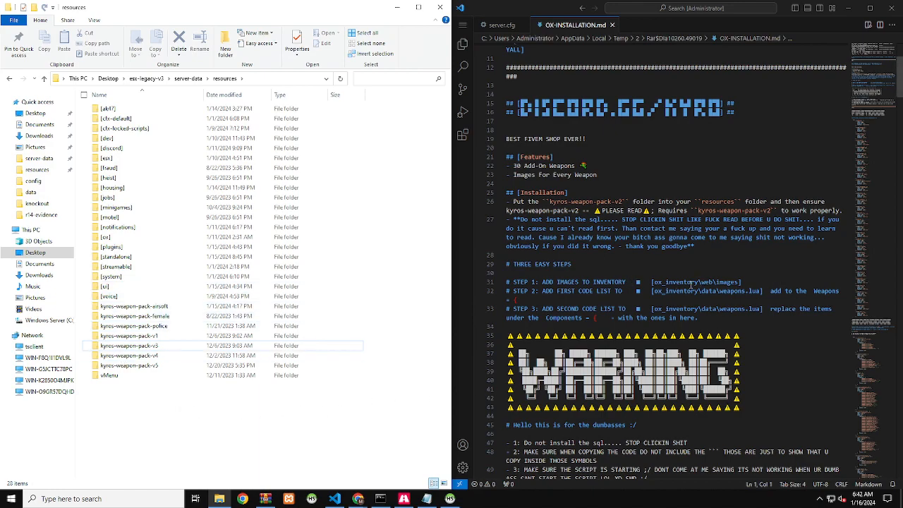
{"action": "double_click", "coordinate": [691, 283]}
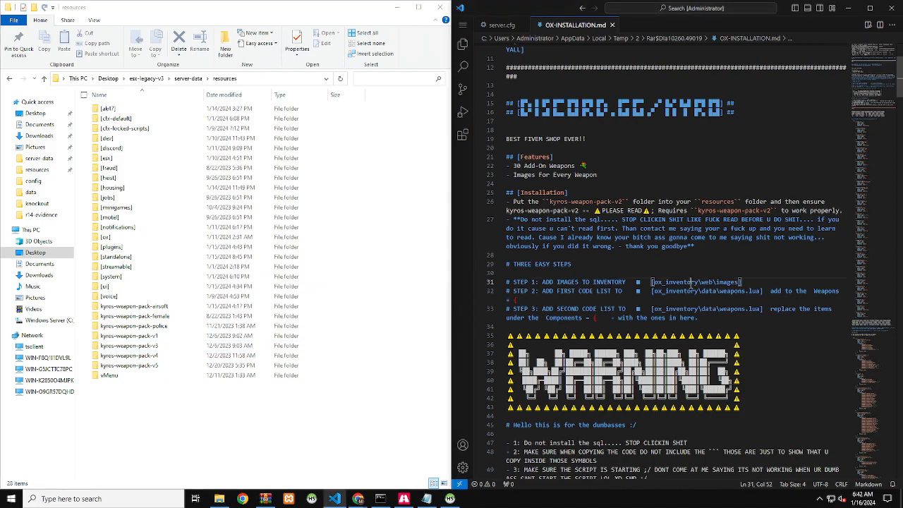
{"action": "double_click", "coordinate": [106, 237]}
{"action": "double_click", "coordinate": [113, 129]}
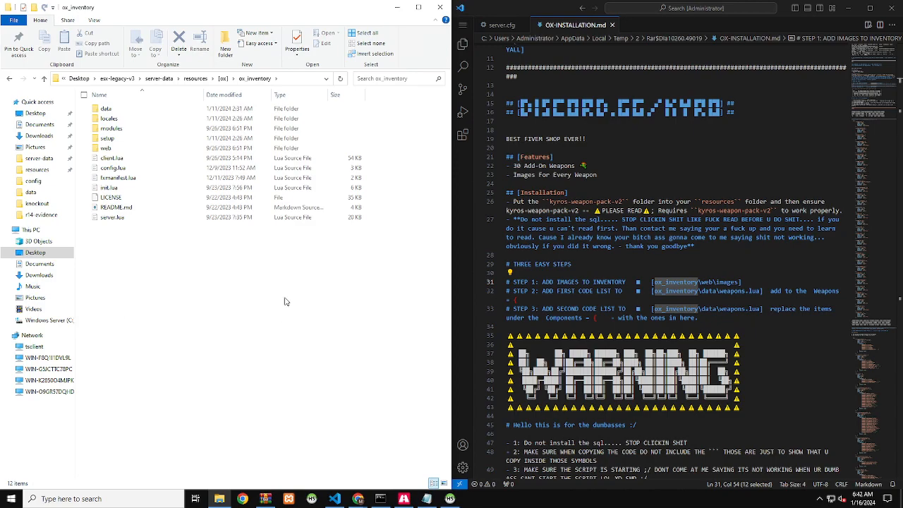
{"action": "double_click", "coordinate": [107, 148]}
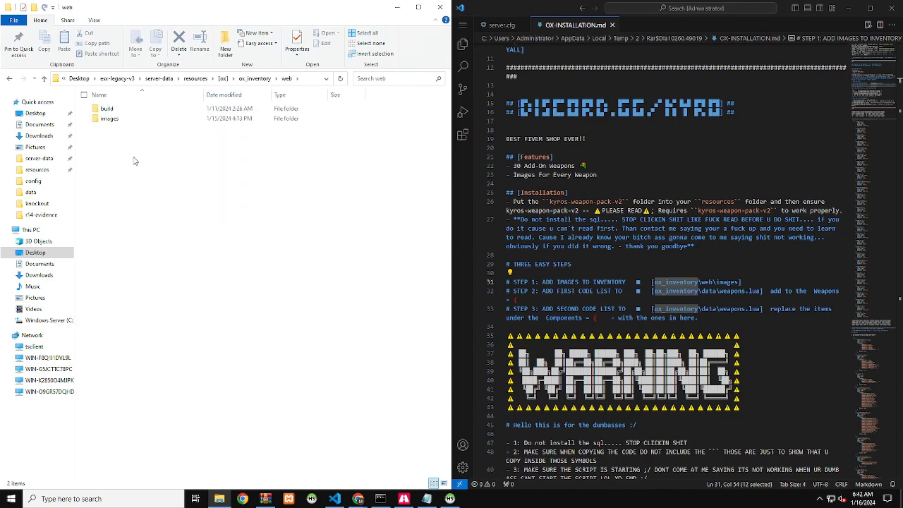
{"action": "double_click", "coordinate": [130, 119]}
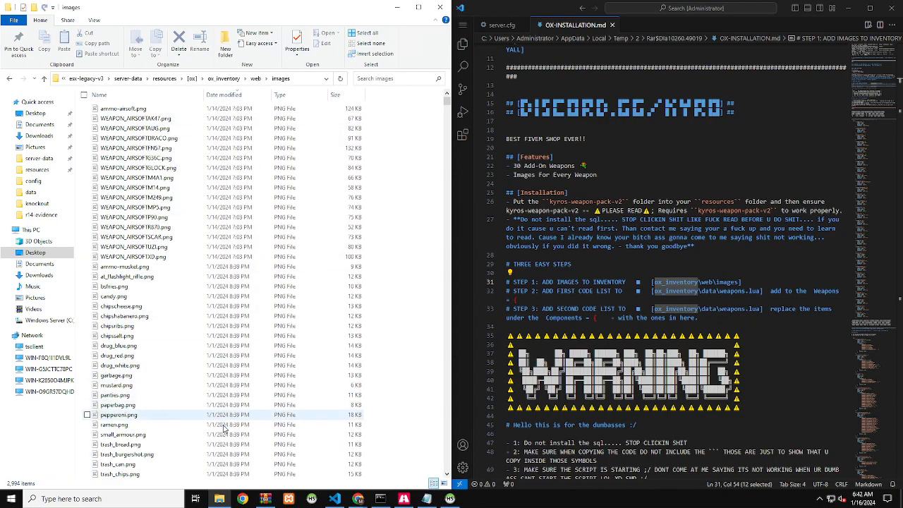
- Open the Kyros Weapon Images V2 folder inside [images] in the kyros-weapon-pack-v2 archive in WinRAR
{"action": "left_click", "coordinate": [268, 499]}
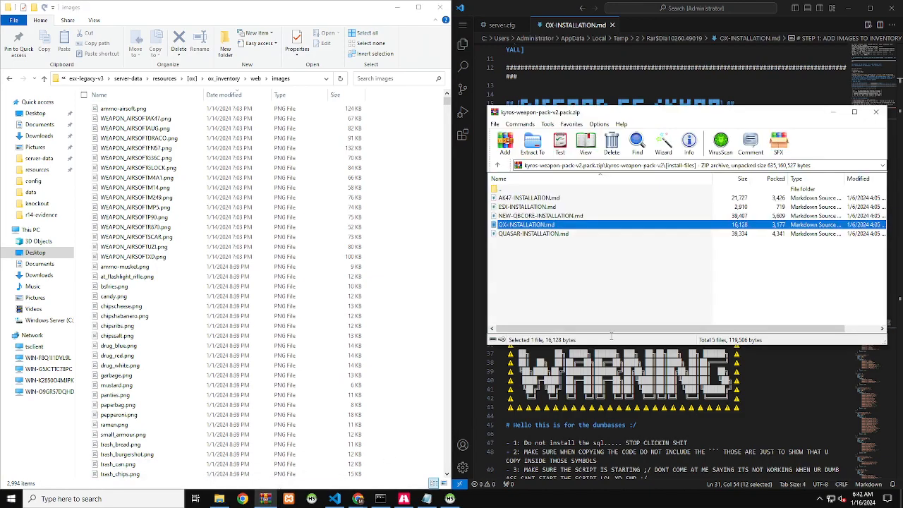
{"action": "double_click", "coordinate": [507, 189]}
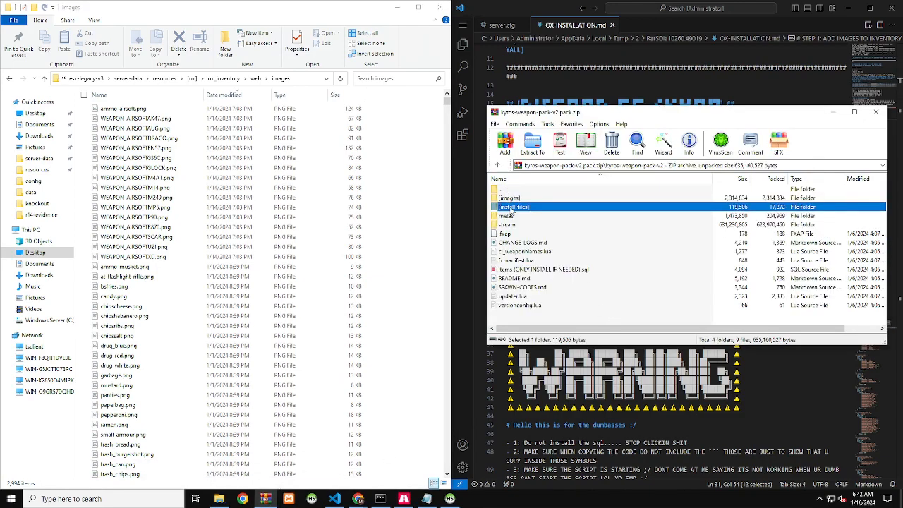
{"action": "double_click", "coordinate": [511, 202]}
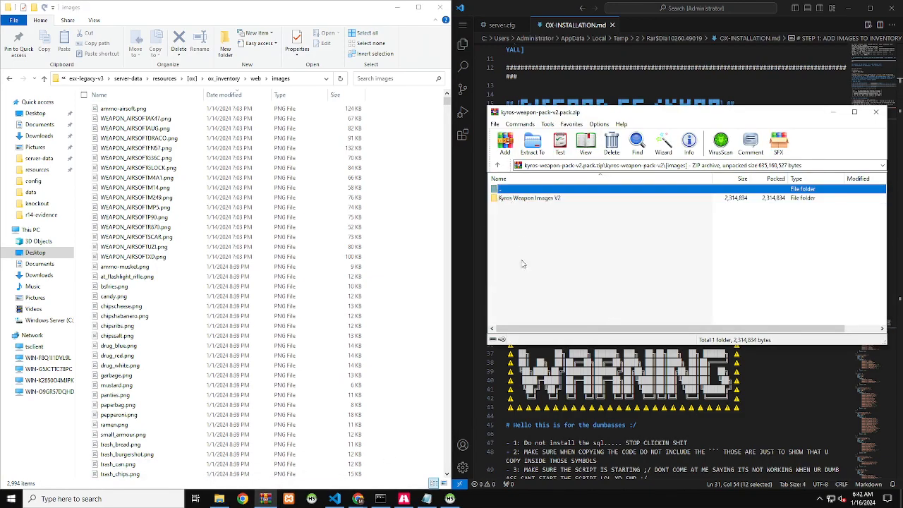
{"action": "double_click", "coordinate": [518, 199]}
- Copy all the weapon PNG files from the archive into ox_inventory\web\images, replacing the existing files, and minimize the archive
{"action": "left_click", "coordinate": [518, 200]}
{"action": "scroll", "coordinate": [530, 276], "scroll_direction": "down", "scroll_amount": 5}
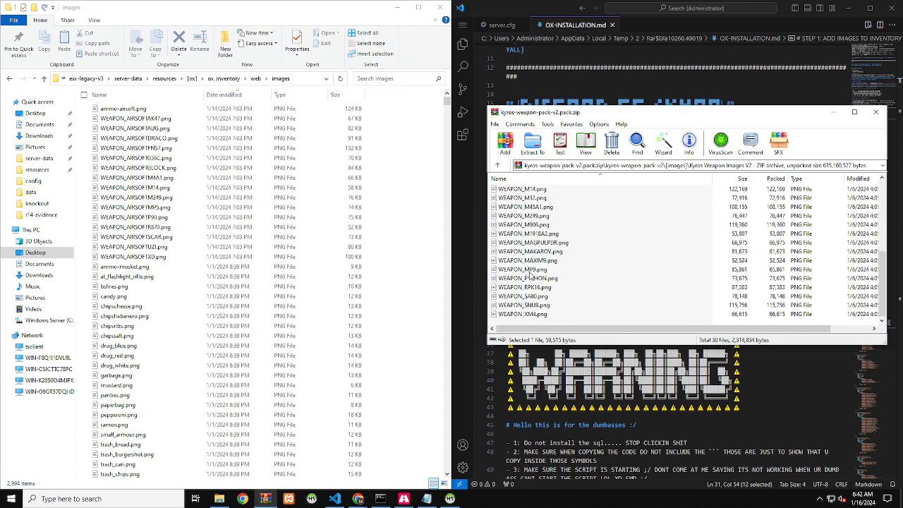
{"action": "left_click", "coordinate": [523, 316], "text": "shift"}
{"action": "left_click_drag", "start_coordinate": [565, 254], "coordinate": [375, 296]}
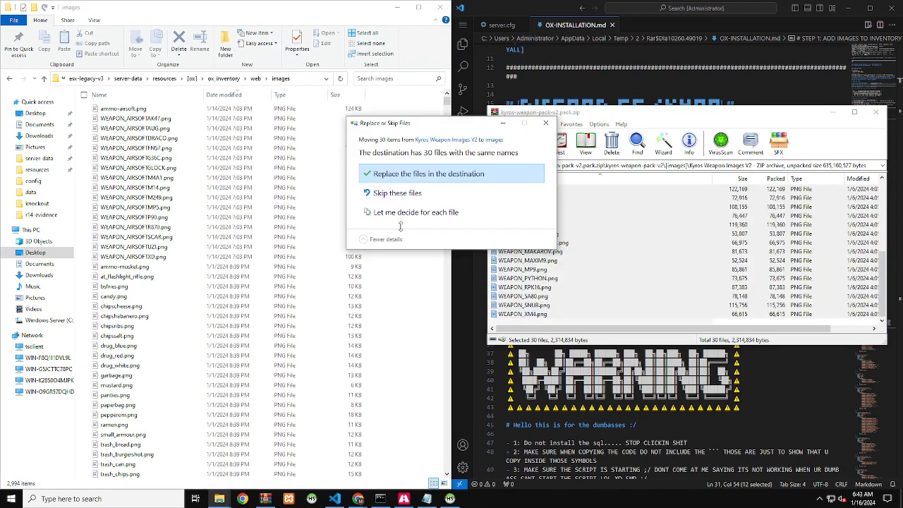
{"action": "left_click", "coordinate": [417, 172]}
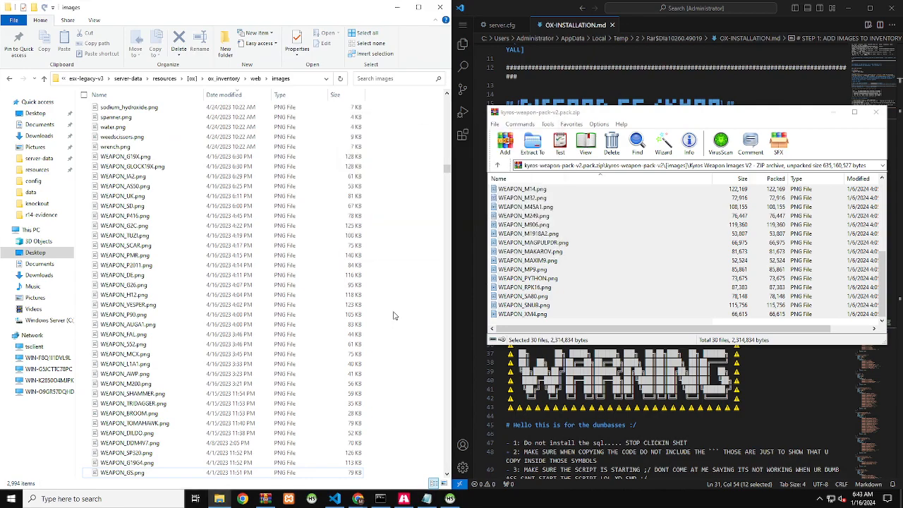
{"action": "scroll", "coordinate": [545, 241], "scroll_direction": "up", "scroll_amount": 5}
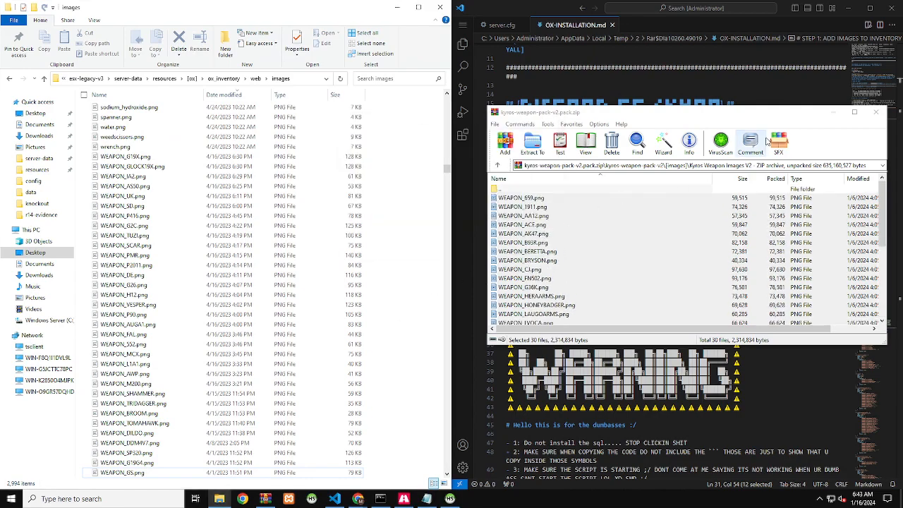
{"action": "left_click", "coordinate": [837, 114]}
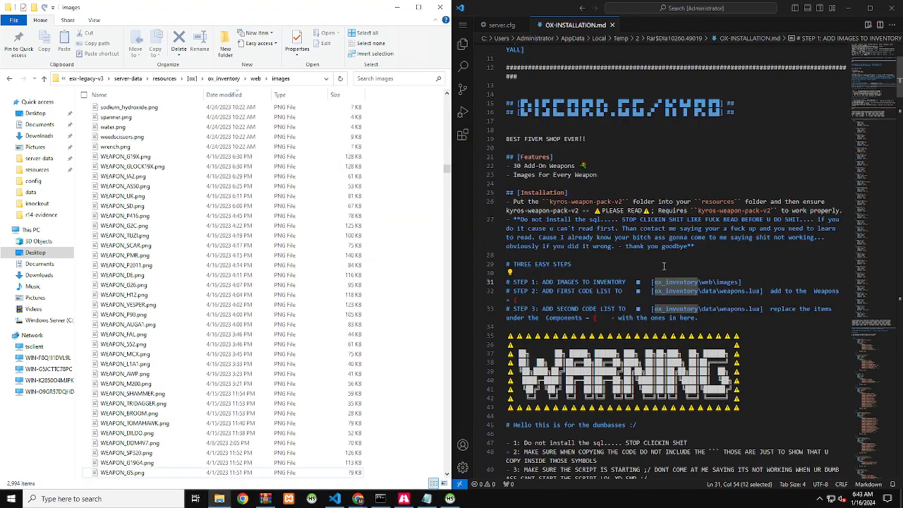
- Find the weapons.lua path in the guide's step 2 and open that file from the server's ox_inventory\data folder
{"action": "double_click", "coordinate": [692, 291]}
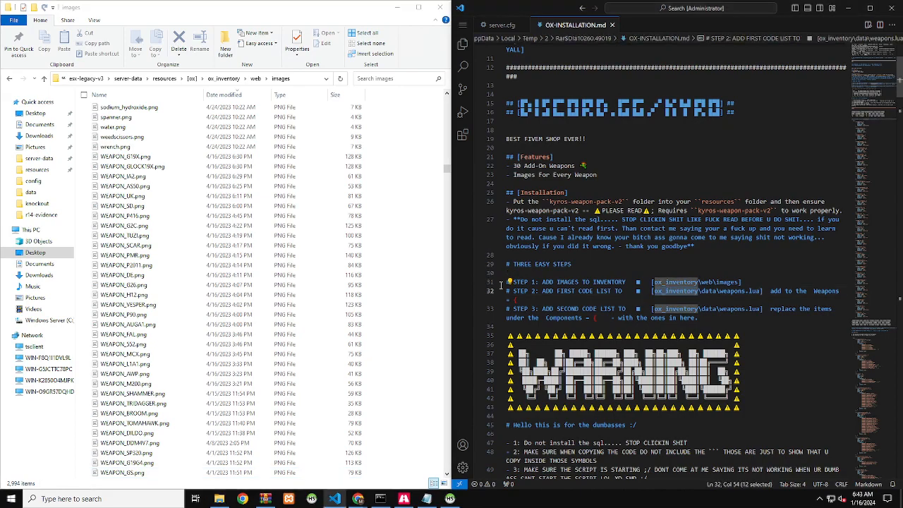
{"action": "left_click", "coordinate": [712, 291]}
{"action": "left_click", "coordinate": [732, 290]}
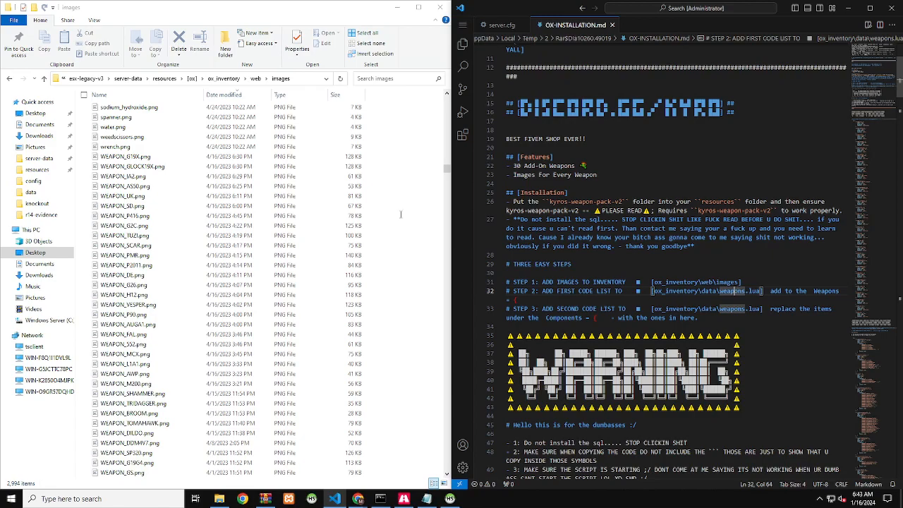
{"action": "left_click", "coordinate": [226, 78]}
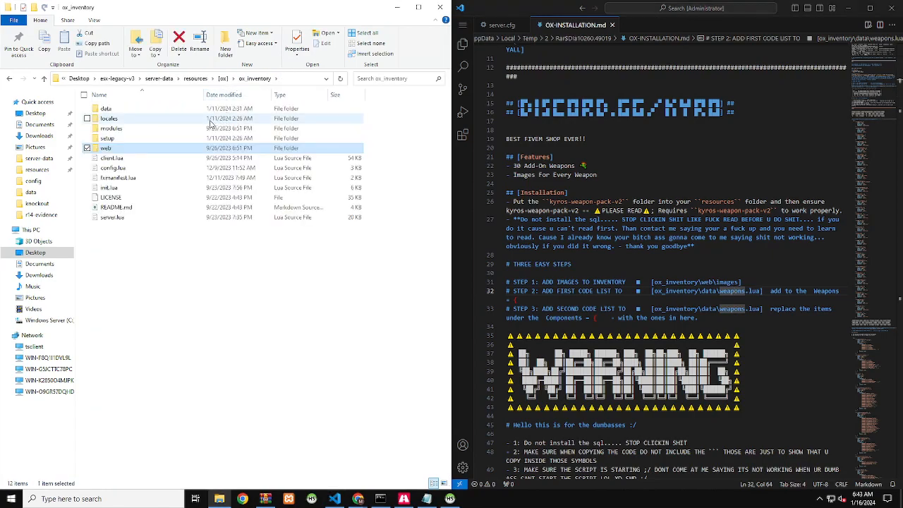
{"action": "double_click", "coordinate": [106, 109]}
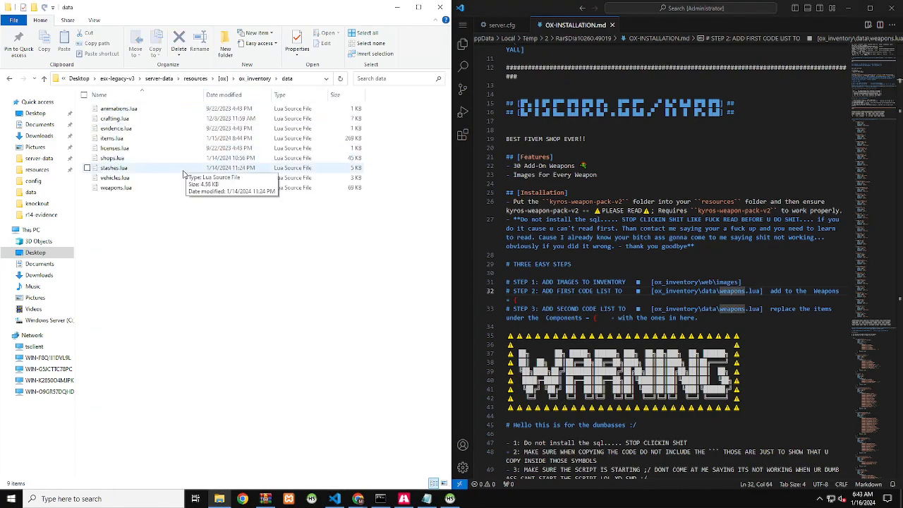
{"action": "double_click", "coordinate": [191, 188]}
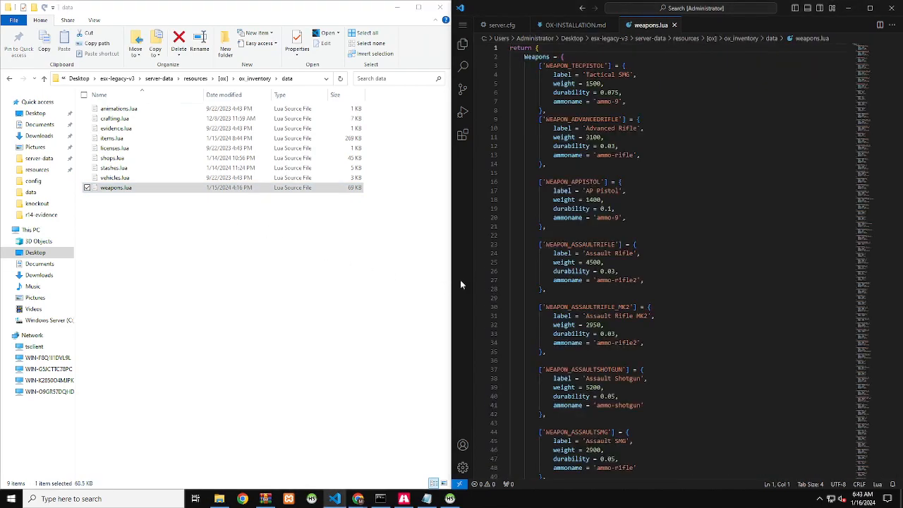
- Select the whole first code list in OX-INSTALLATION.md, from the WEAPON_M32 entry through the end of WEAPON_XM4, excluding the backticks
{"action": "left_click", "coordinate": [577, 30]}
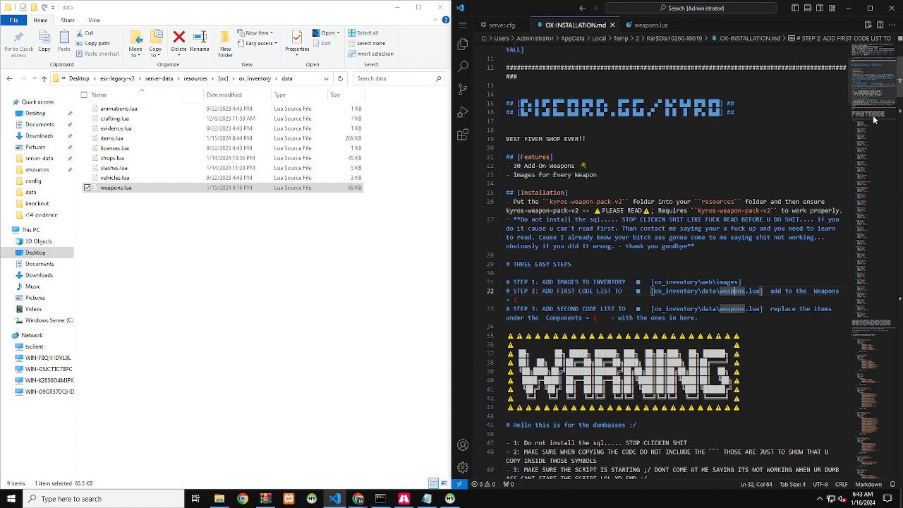
{"action": "scroll", "coordinate": [872, 128], "scroll_direction": "down", "scroll_amount": 5}
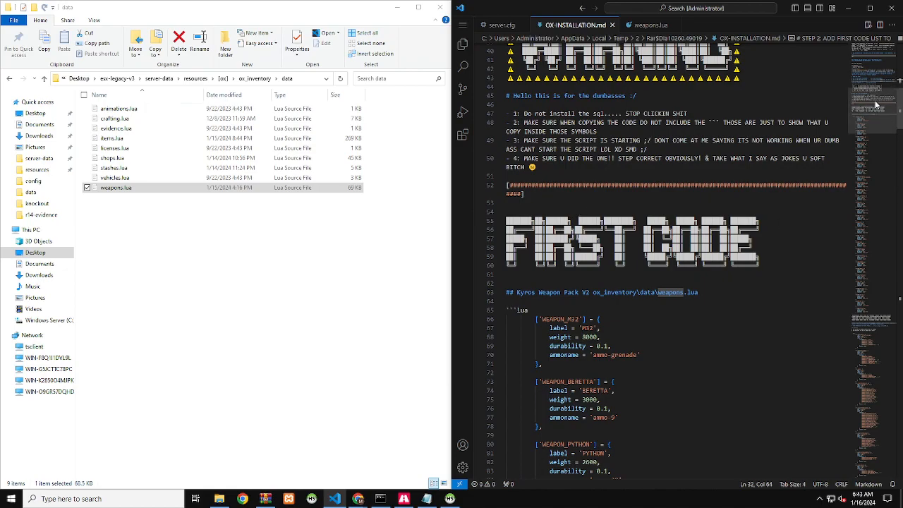
{"action": "scroll", "coordinate": [510, 309], "scroll_direction": "down", "scroll_amount": 1}
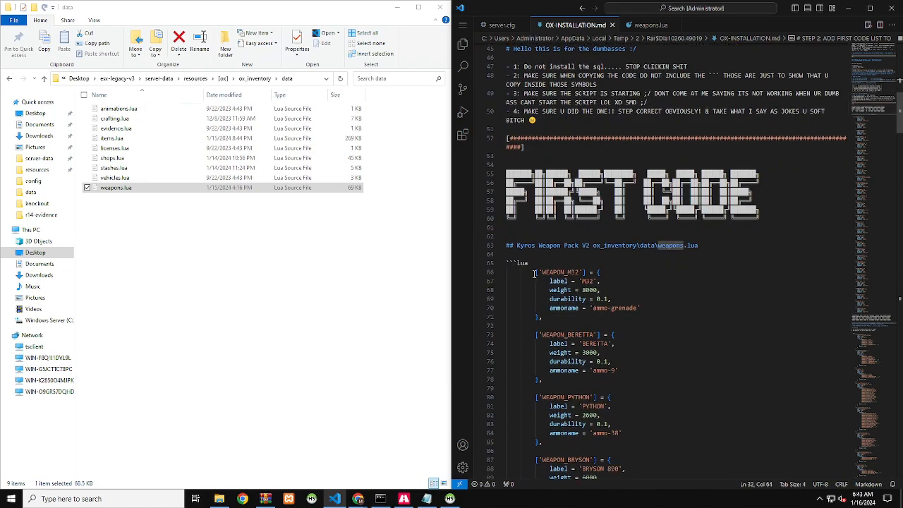
{"action": "left_click", "coordinate": [534, 273]}
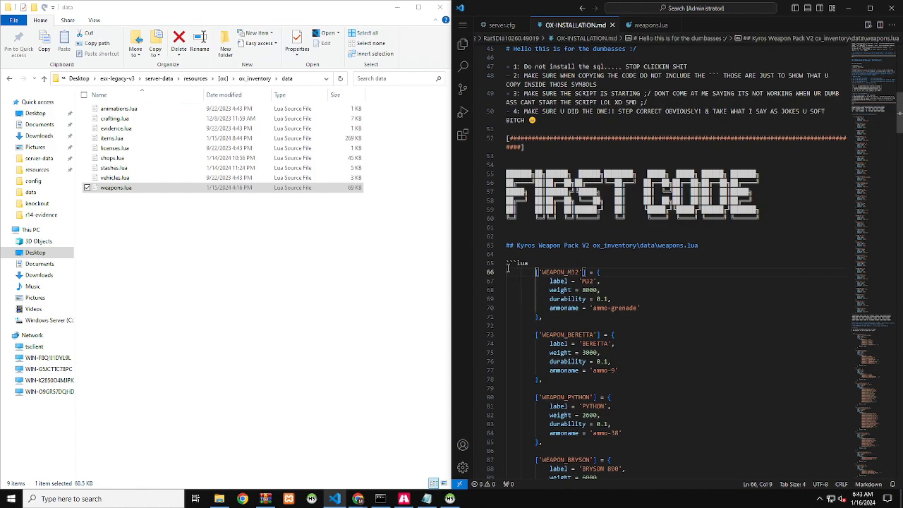
{"action": "scroll", "coordinate": [508, 269], "scroll_direction": "down", "scroll_amount": 2}
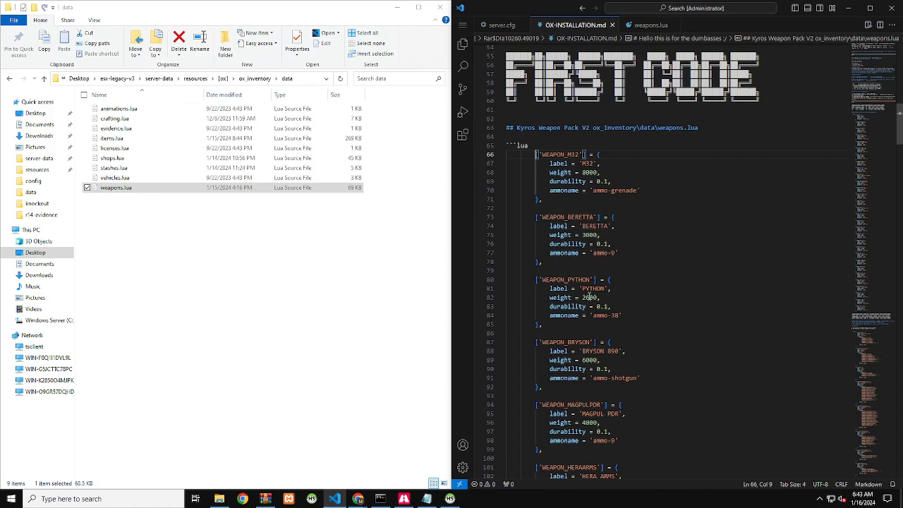
{"action": "scroll", "coordinate": [585, 291], "scroll_direction": "down", "scroll_amount": 20}
{"action": "scroll", "coordinate": [585, 319], "scroll_direction": "down", "scroll_amount": 20}
{"action": "scroll", "coordinate": [580, 335], "scroll_direction": "down", "scroll_amount": 16}
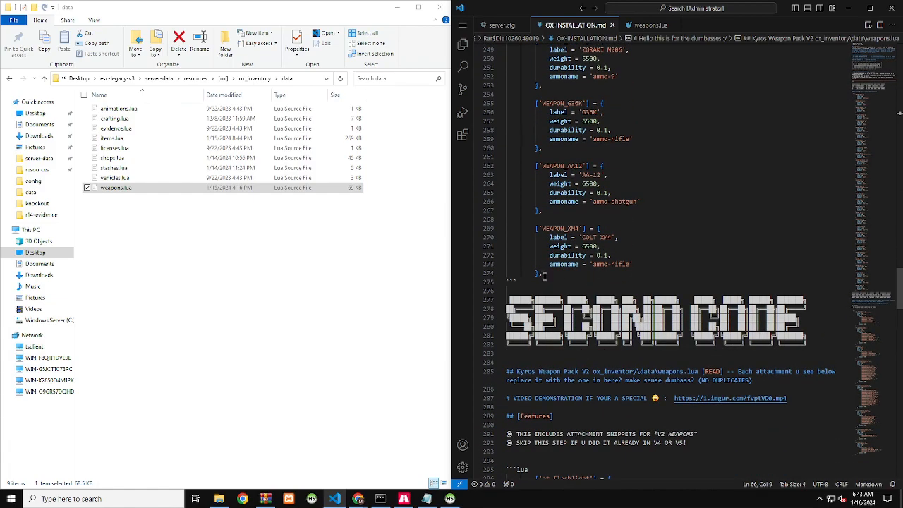
{"action": "left_click", "coordinate": [543, 275], "text": "shift"}
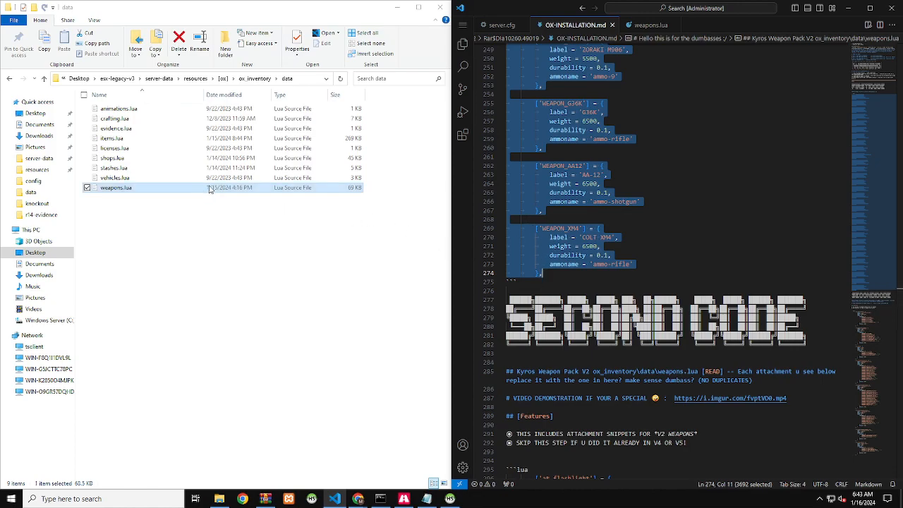
- Search weapons.lua for "xm4" to locate the WEAPON_XM4 entry
{"action": "left_click", "coordinate": [648, 26]}
{"action": "left_click", "coordinate": [628, 237]}
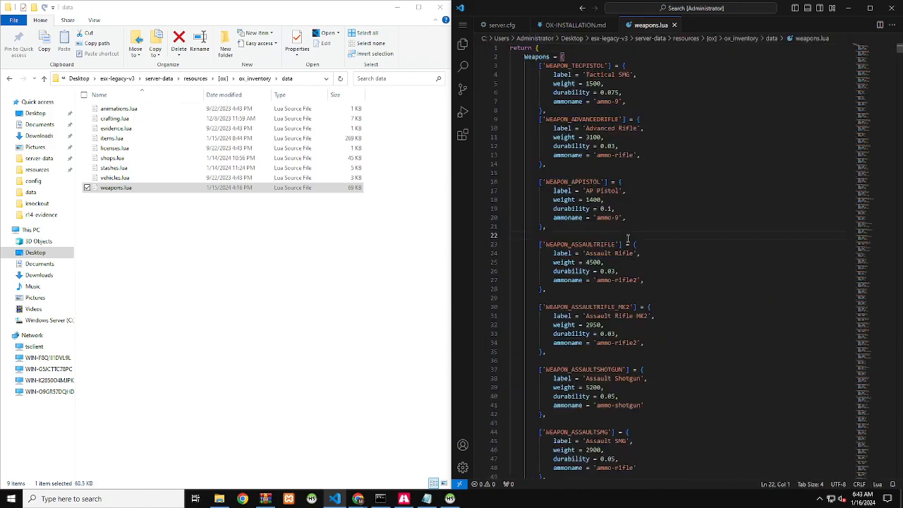
{"action": "key", "text": "ctrl+f"}
{"action": "type", "text": "xm"}
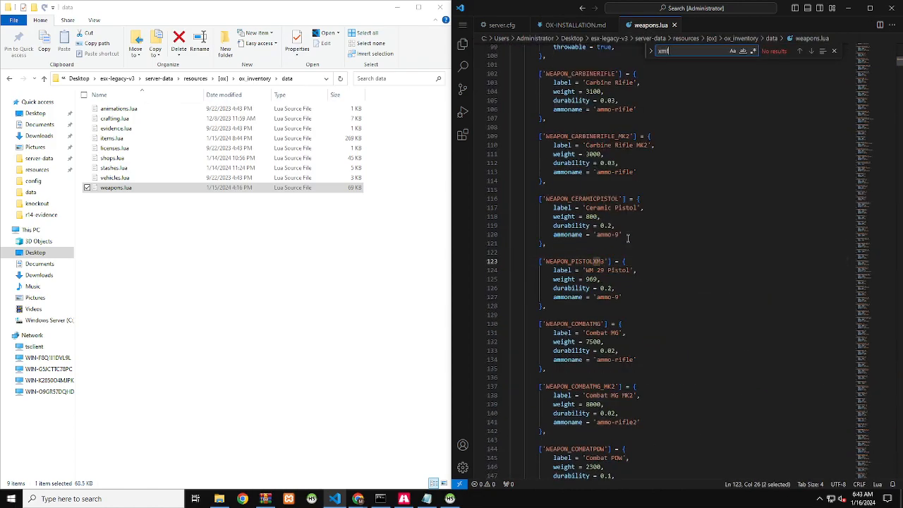
{"action": "type", "text": "4"}
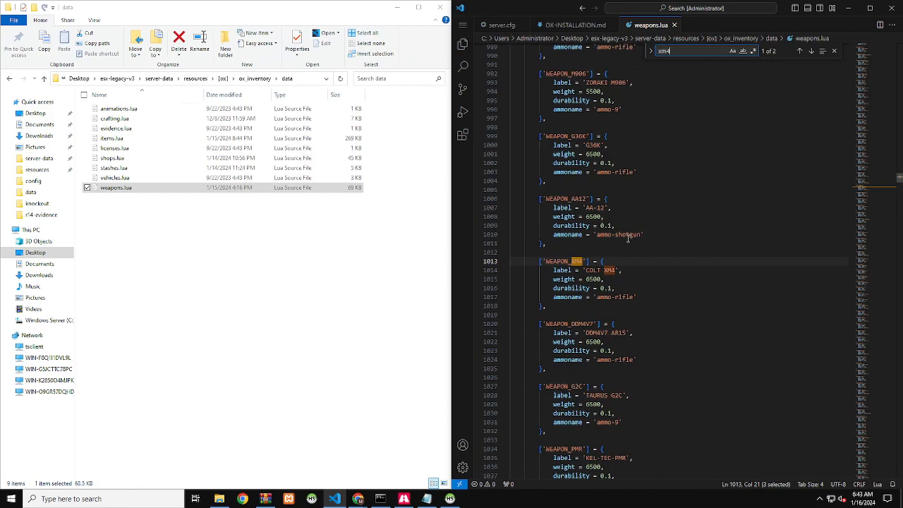
- Compare the WEAPON_XM4 entry in weapons.lua with the guide's version, checking its closing comma and weight
{"action": "left_click", "coordinate": [570, 25]}
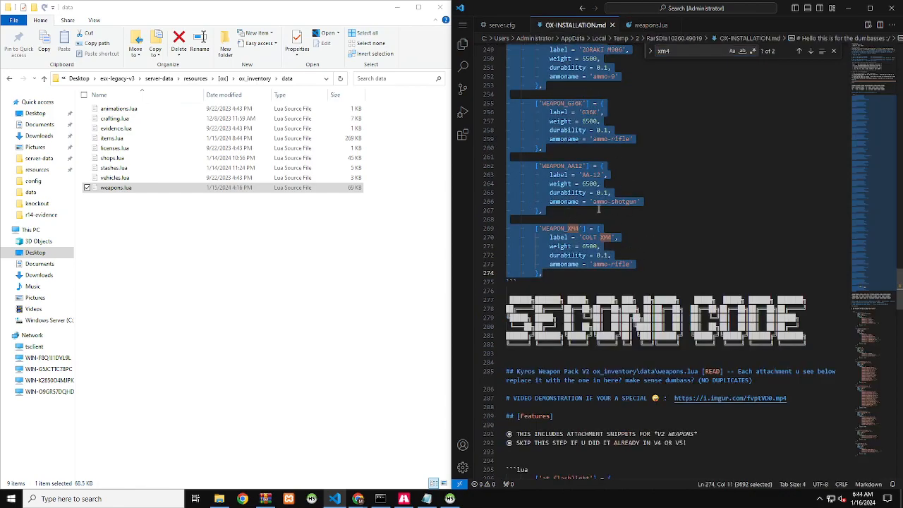
{"action": "scroll", "coordinate": [599, 209], "scroll_direction": "up", "scroll_amount": 3}
{"action": "left_click", "coordinate": [648, 25]}
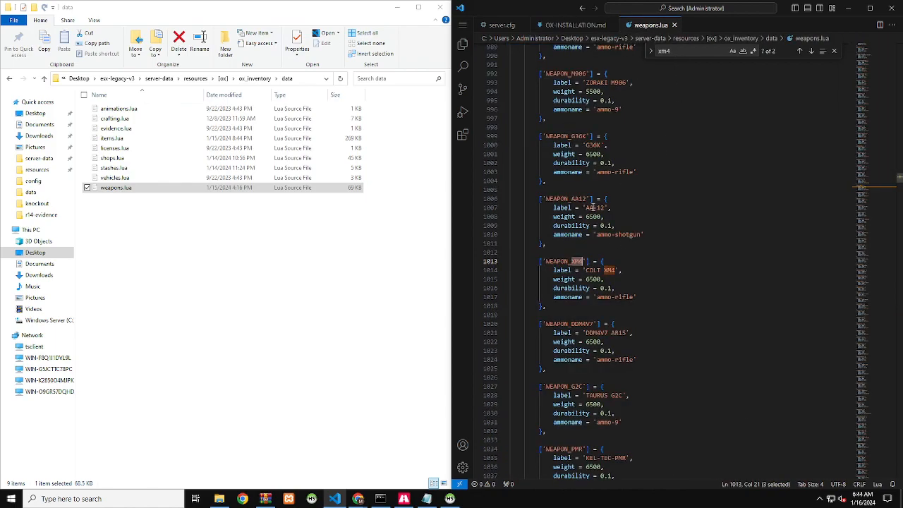
{"action": "left_click", "coordinate": [544, 306]}
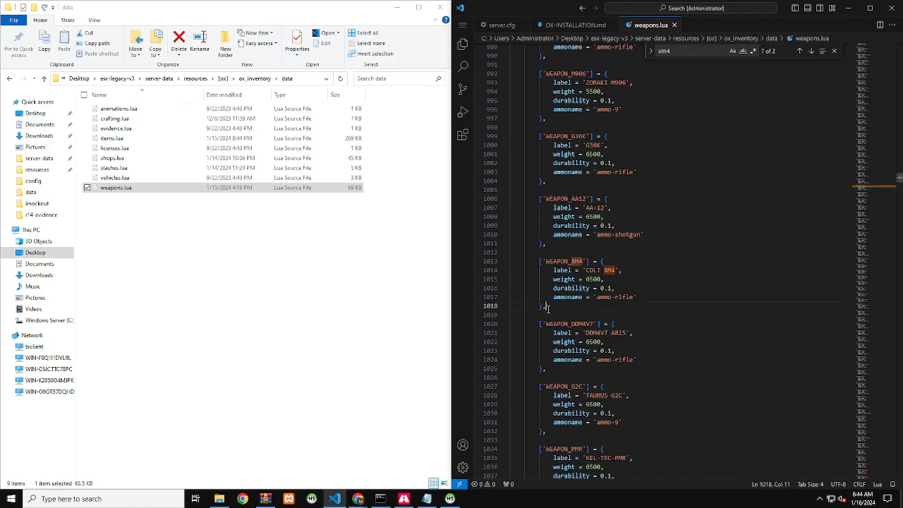
{"action": "type", "text": ","}
{"action": "left_click", "coordinate": [590, 279]}
{"action": "double_click", "coordinate": [590, 279]}
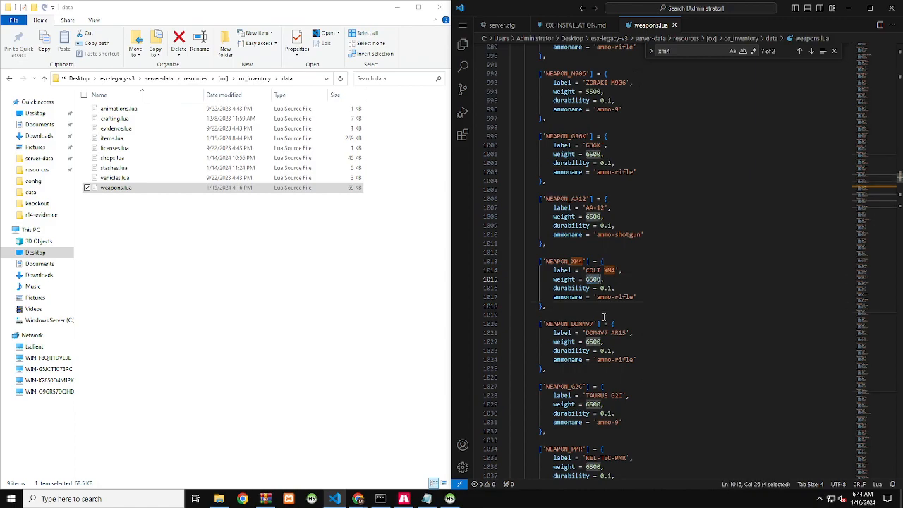
- Examine the weapon entries above WEAPON_XM4 in weapons.lua against the guide's first code list
{"action": "scroll", "coordinate": [593, 296], "scroll_direction": "up", "scroll_amount": 3}
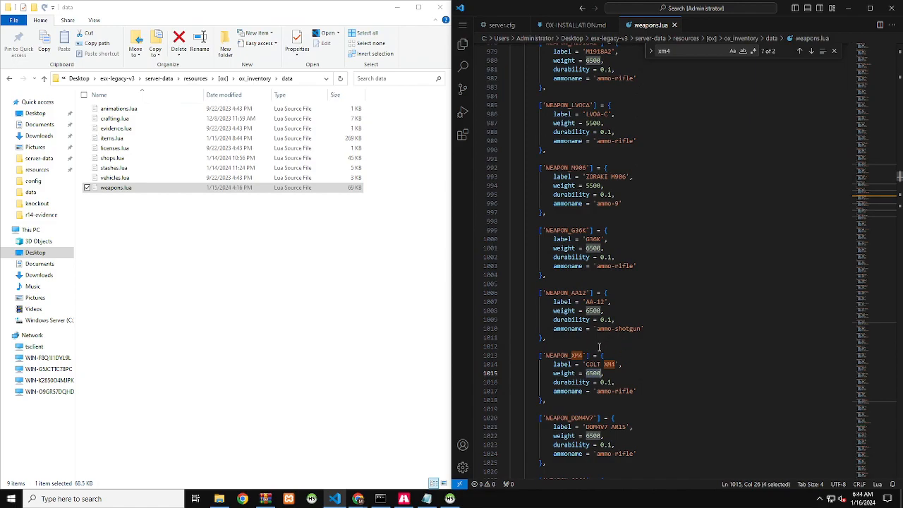
{"action": "scroll", "coordinate": [599, 347], "scroll_direction": "up", "scroll_amount": 4}
{"action": "scroll", "coordinate": [599, 346], "scroll_direction": "up", "scroll_amount": 11}
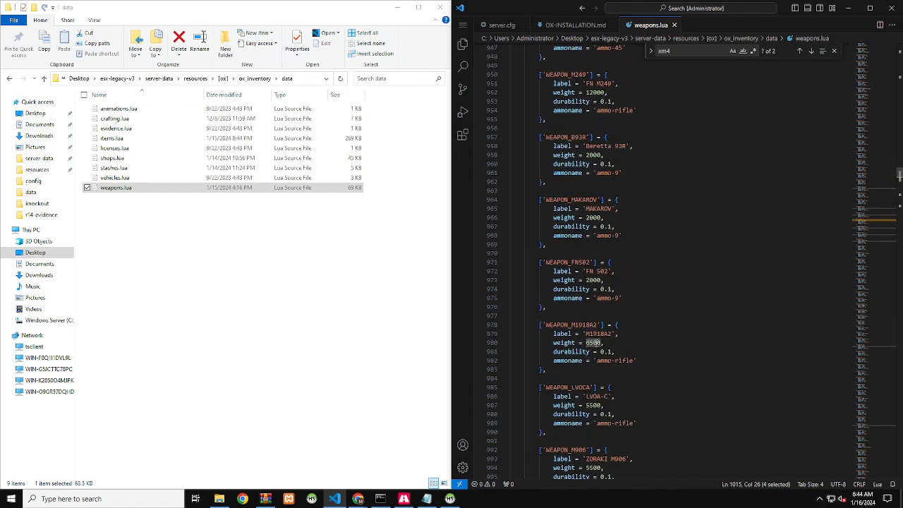
{"action": "left_click", "coordinate": [575, 26]}
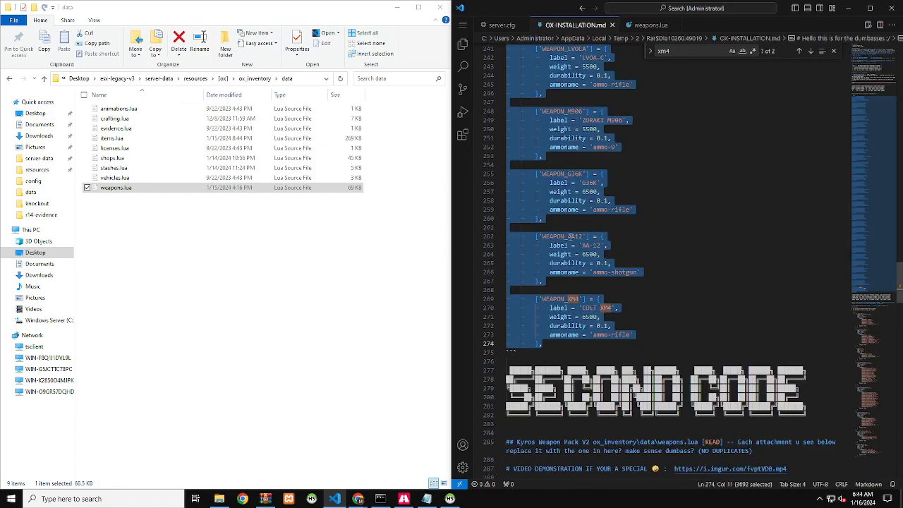
{"action": "scroll", "coordinate": [569, 228], "scroll_direction": "up", "scroll_amount": 10}
{"action": "scroll", "coordinate": [570, 228], "scroll_direction": "up", "scroll_amount": 20}
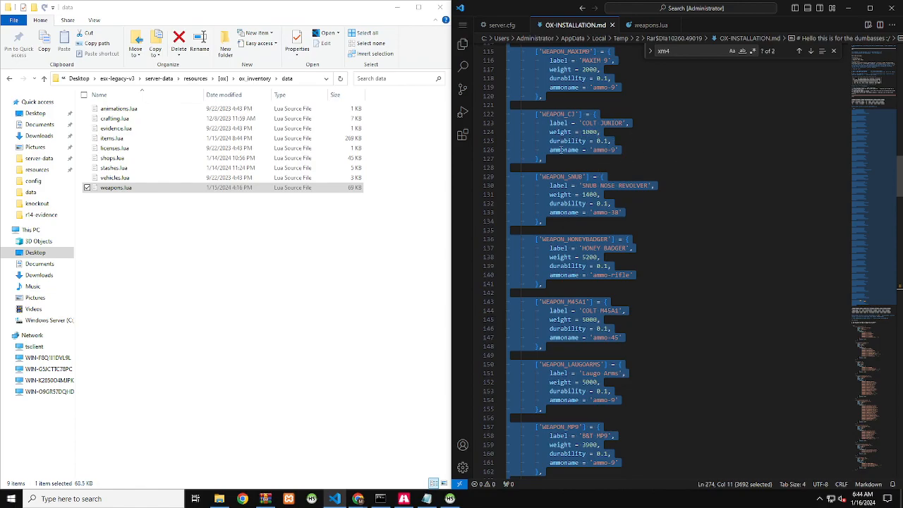
{"action": "left_click", "coordinate": [643, 26]}
{"action": "scroll", "coordinate": [600, 169], "scroll_direction": "up", "scroll_amount": 15}
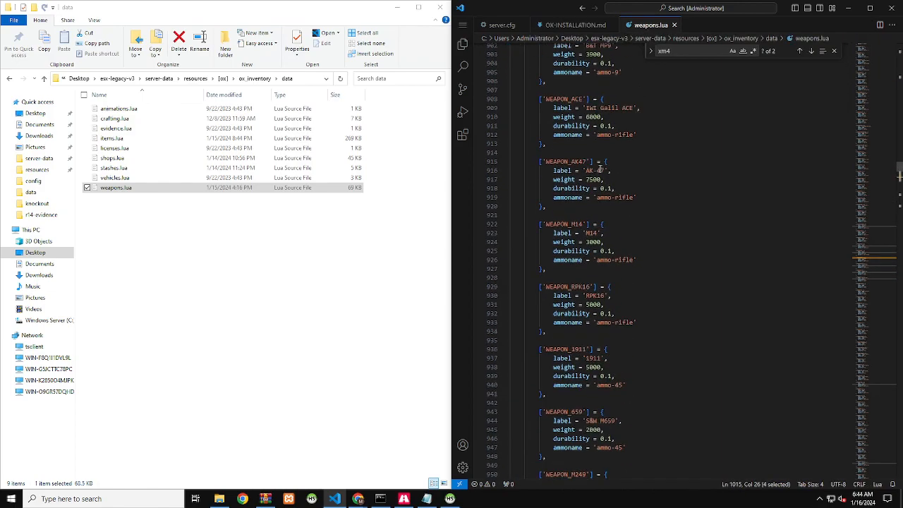
{"action": "scroll", "coordinate": [597, 168], "scroll_direction": "up", "scroll_amount": 12}
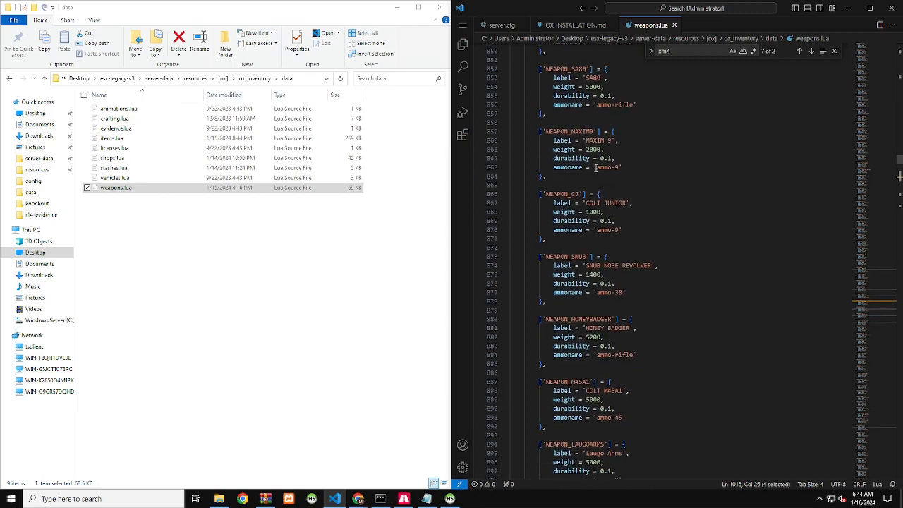
- Set the weight of the WEAPON_HERAARMS and WEAPON_MAGPULPDR entries in weapons.lua to 12
{"action": "double_click", "coordinate": [595, 168]}
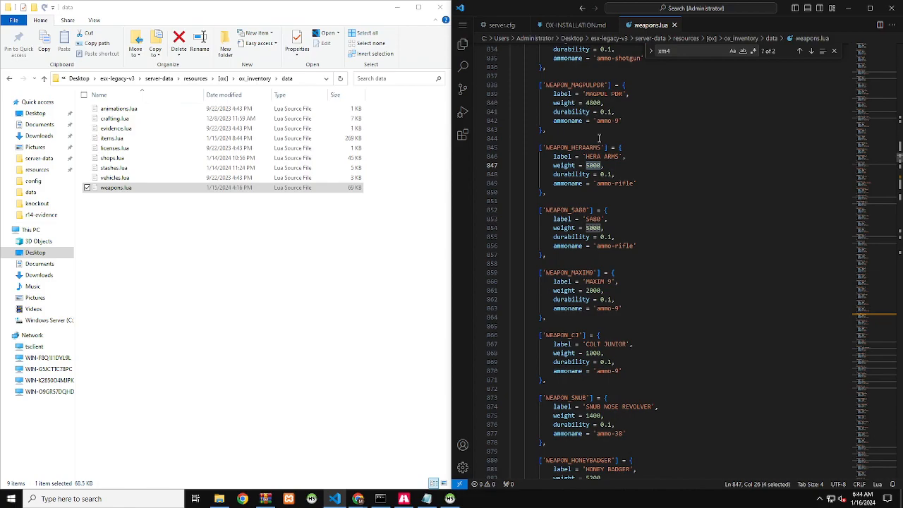
{"action": "type", "text": "0.1"}
{"action": "key", "text": "BackSpace"}
{"action": "key", "text": "BackSpace"}
{"action": "key", "text": "BackSpace"}
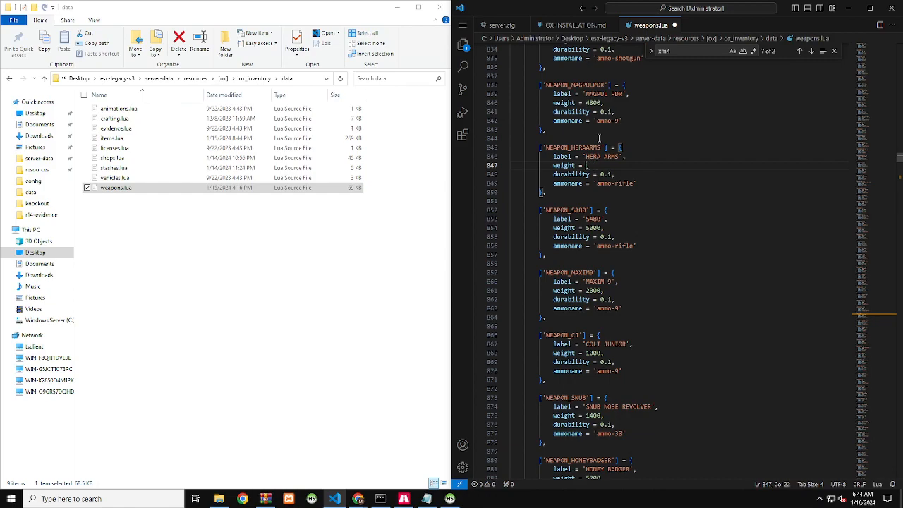
{"action": "type", "text": "12"}
{"action": "scroll", "coordinate": [593, 223], "scroll_direction": "up", "scroll_amount": 4}
{"action": "double_click", "coordinate": [597, 220]}
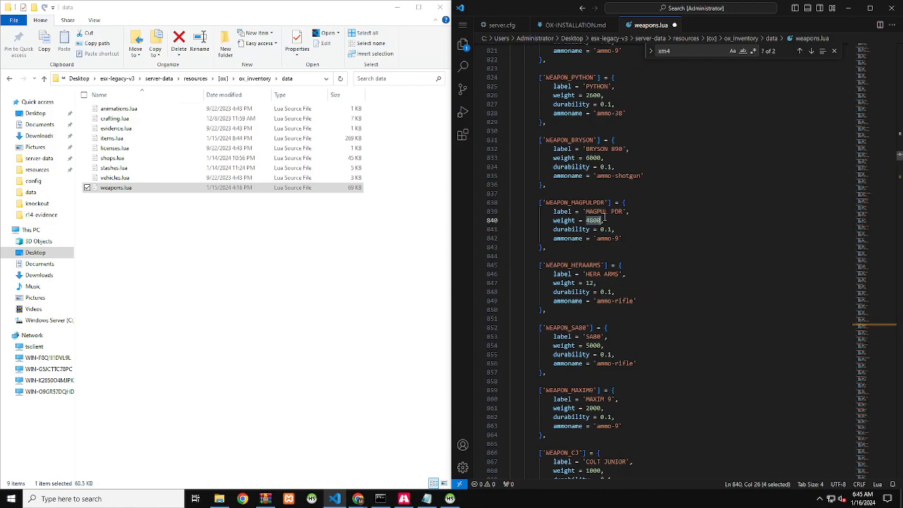
{"action": "type", "text": "12"}
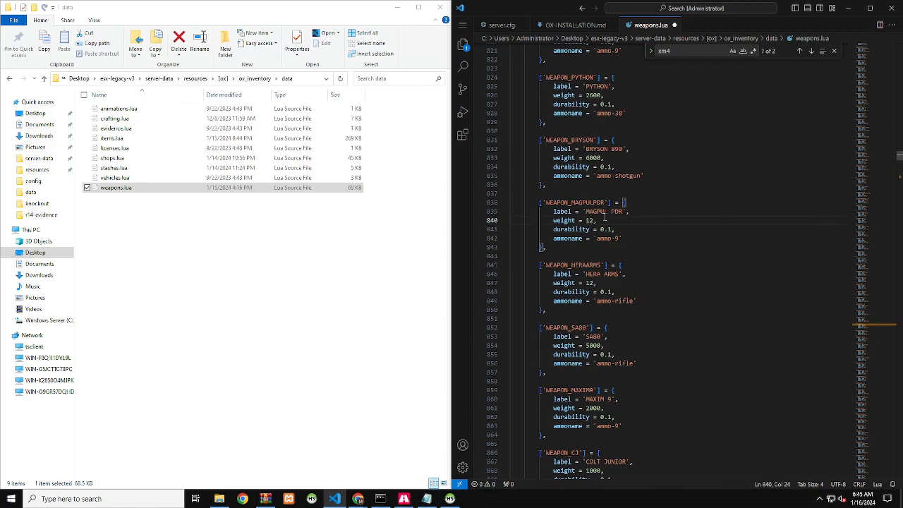
- Set the weight of the WEAPON_SA80, WEAPON_MAXIM9 and WEAPON_CJ entries to 12
{"action": "double_click", "coordinate": [594, 345]}
{"action": "type", "text": "12"}
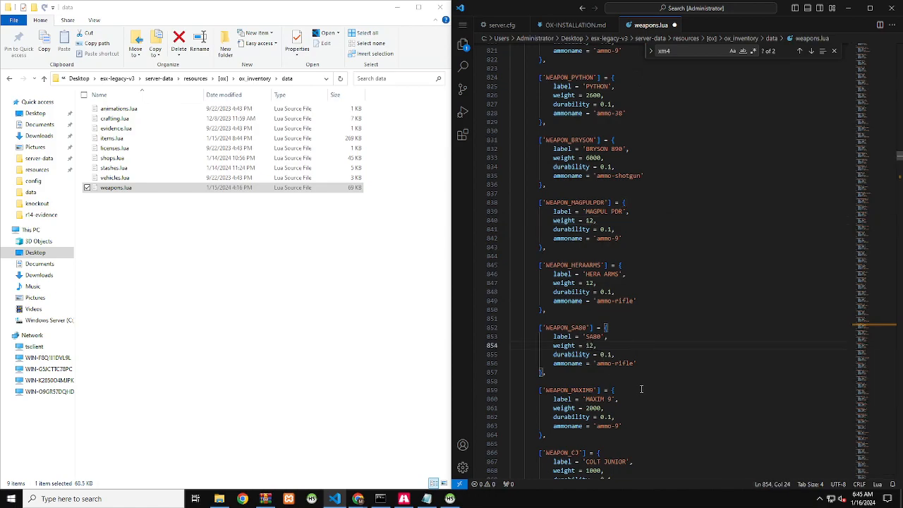
{"action": "scroll", "coordinate": [635, 370], "scroll_direction": "down", "scroll_amount": 3}
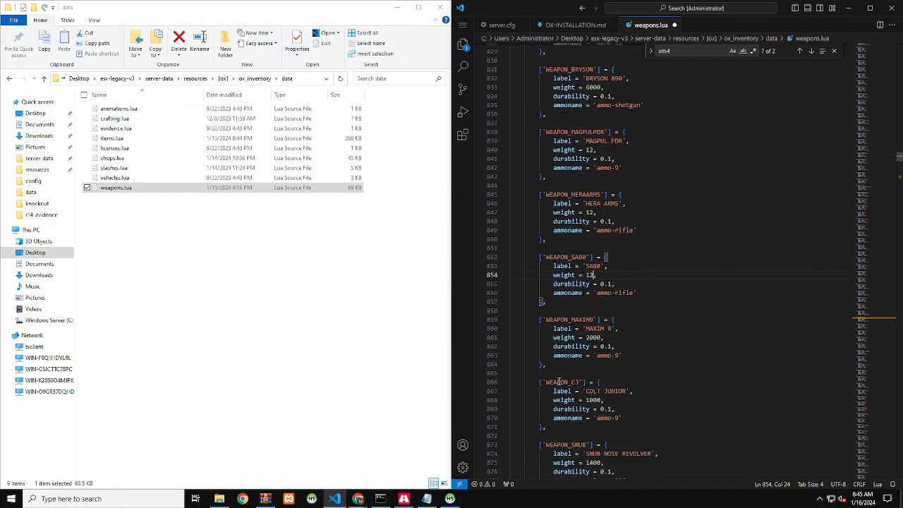
{"action": "double_click", "coordinate": [593, 338]}
{"action": "scroll", "coordinate": [592, 336], "scroll_direction": "down", "scroll_amount": 1}
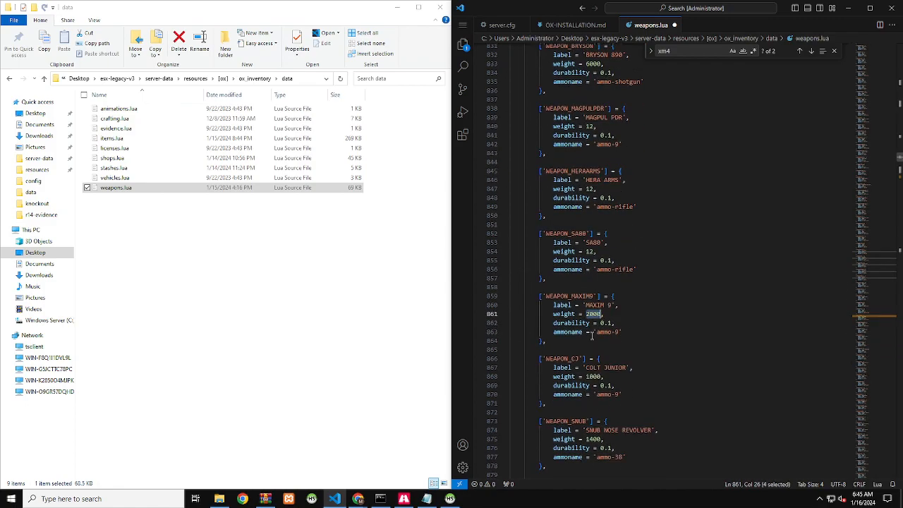
{"action": "type", "text": "12"}
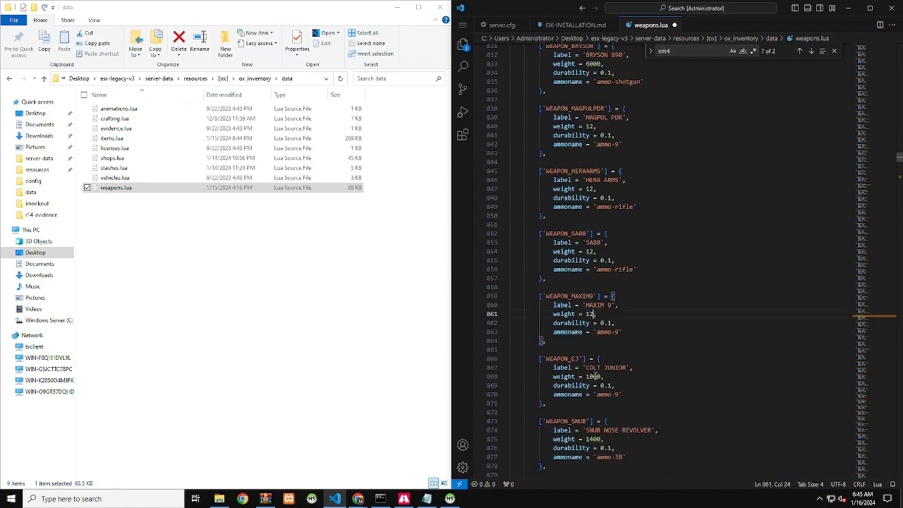
{"action": "double_click", "coordinate": [595, 377]}
{"action": "type", "text": "12"}
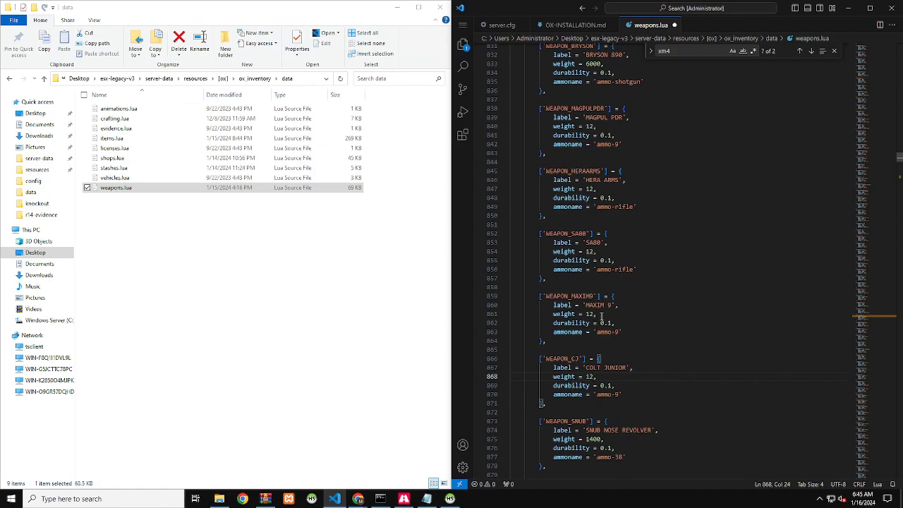
- Read the instructions of the second code section in OX-INSTALLATION.md, above the attachment snippets
{"action": "left_click", "coordinate": [551, 24]}
{"action": "scroll", "coordinate": [615, 260], "scroll_direction": "down", "scroll_amount": 3}
{"action": "scroll", "coordinate": [616, 259], "scroll_direction": "down", "scroll_amount": 20}
{"action": "scroll", "coordinate": [593, 293], "scroll_direction": "down", "scroll_amount": 17}
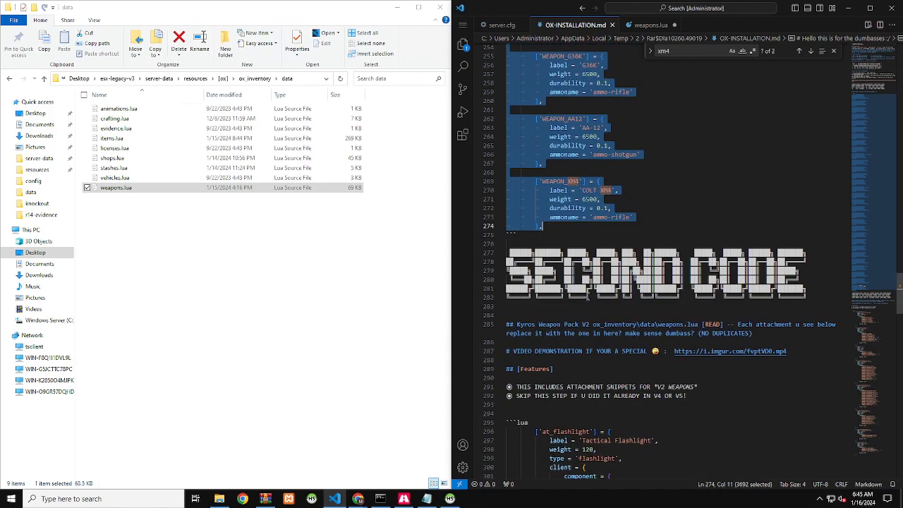
{"action": "scroll", "coordinate": [587, 297], "scroll_direction": "down", "scroll_amount": 4}
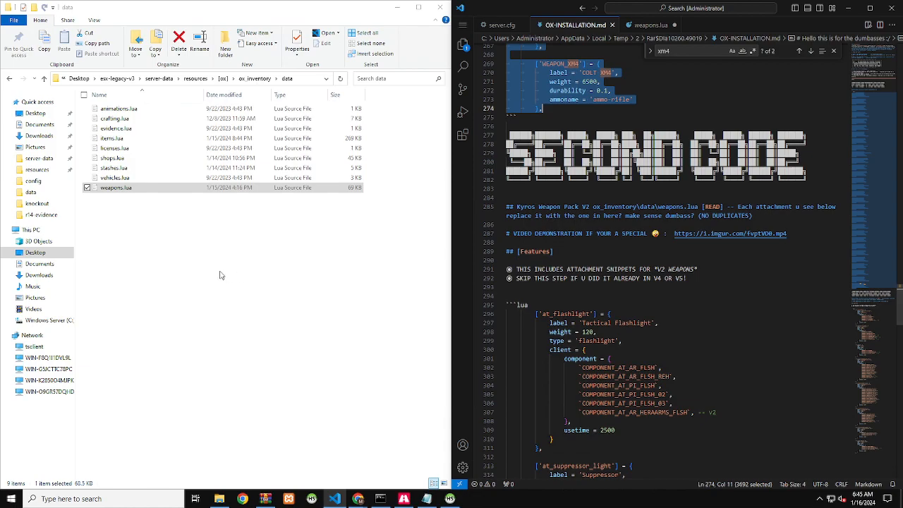
{"action": "left_click", "coordinate": [274, 185]}
{"action": "scroll", "coordinate": [626, 315], "scroll_direction": "down", "scroll_amount": 3}
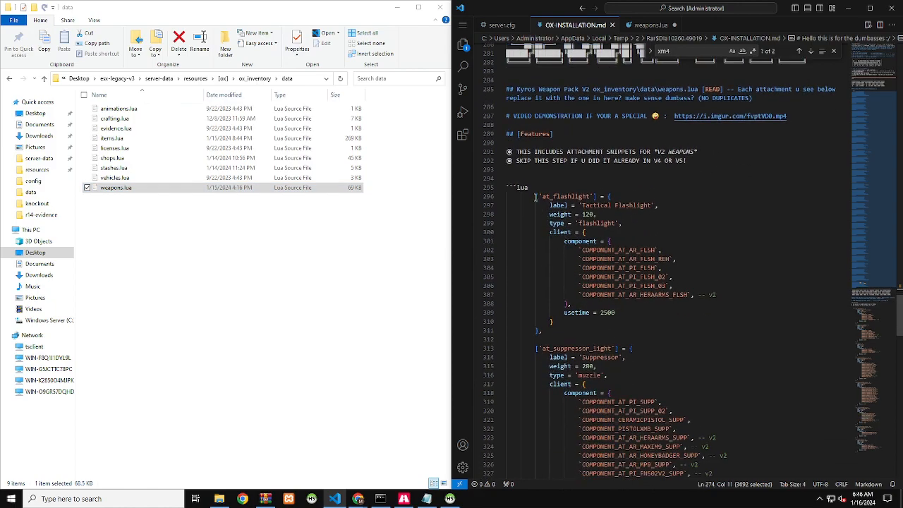
- Select the whole second code list, from the at_flashlight entry through the end of at_scope_medium, excluding the backticks
{"action": "left_click", "coordinate": [537, 196]}
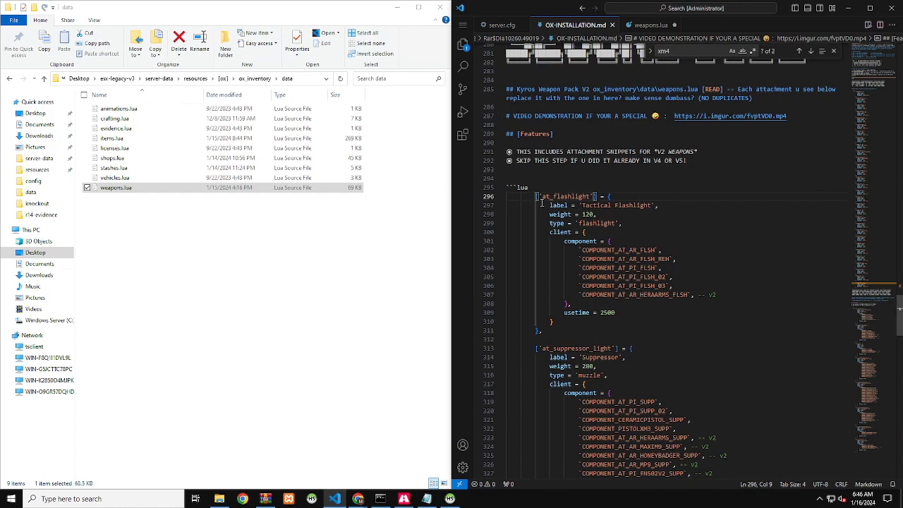
{"action": "scroll", "coordinate": [574, 330], "scroll_direction": "down", "scroll_amount": 3}
{"action": "scroll", "coordinate": [574, 330], "scroll_direction": "down", "scroll_amount": 20}
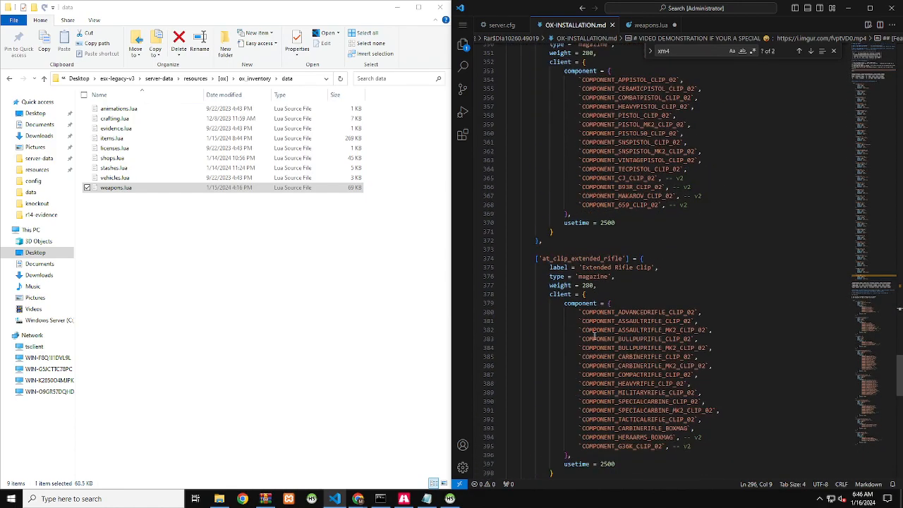
{"action": "scroll", "coordinate": [597, 340], "scroll_direction": "down", "scroll_amount": 17}
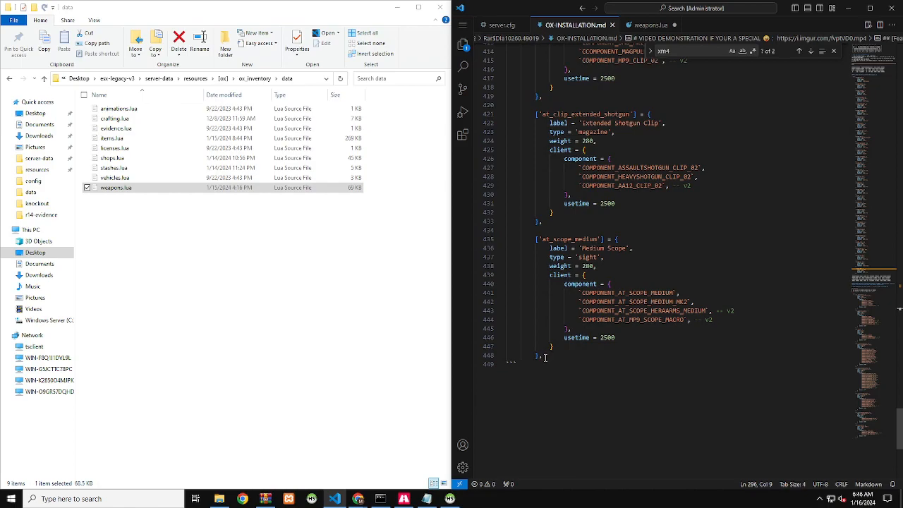
{"action": "left_click", "coordinate": [543, 357], "text": "shift"}
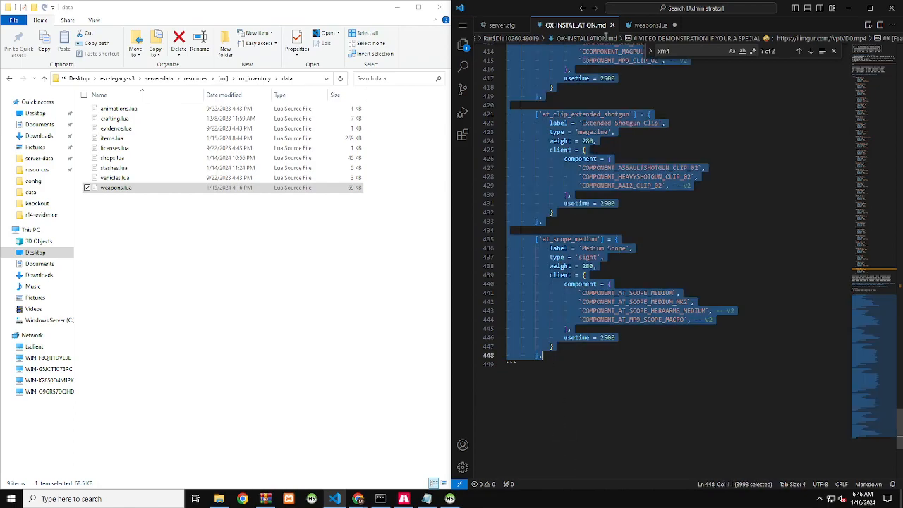
- Save the edited weapons.lua
{"action": "left_click", "coordinate": [644, 26]}
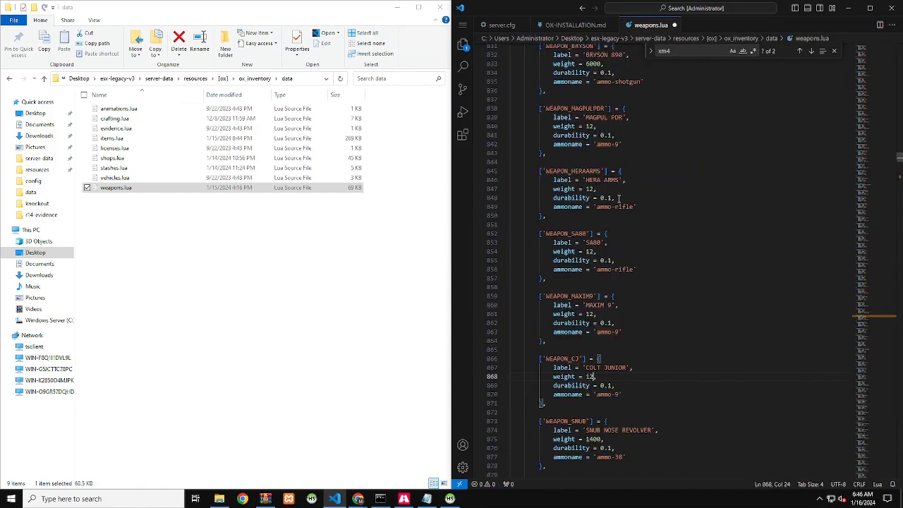
{"action": "key", "text": "ctrl+s"}
- Review the second code instructions and the three easy installation steps in OX-INSTALLATION.md for where the attachments belong
{"action": "left_click", "coordinate": [575, 25]}
{"action": "scroll", "coordinate": [576, 365], "scroll_direction": "up", "scroll_amount": 15}
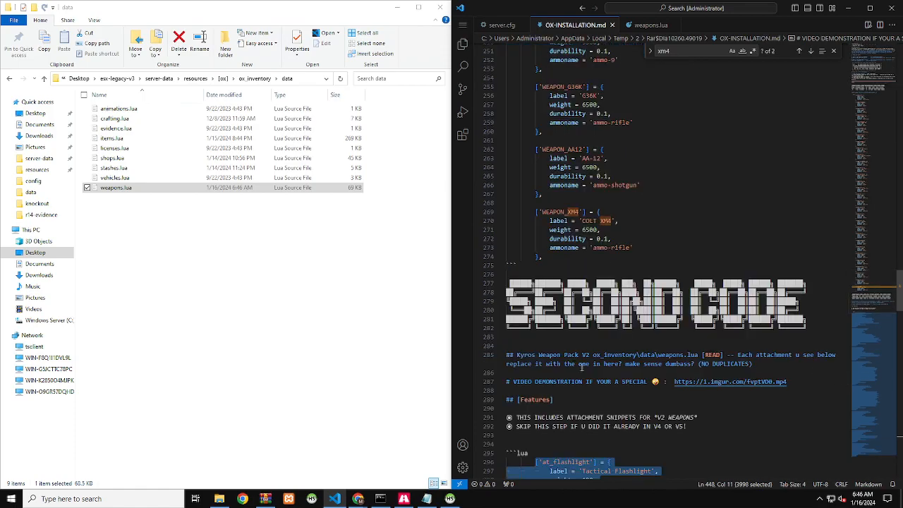
{"action": "scroll", "coordinate": [617, 391], "scroll_direction": "down", "scroll_amount": 1}
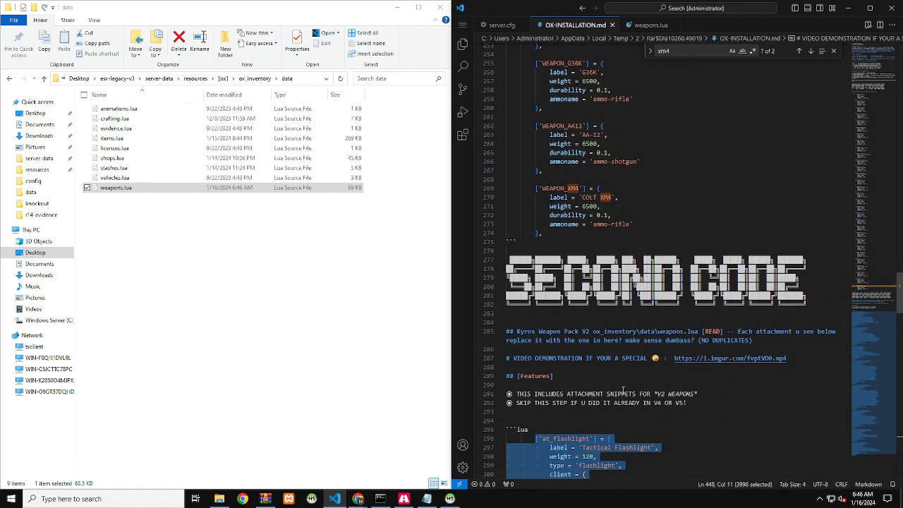
{"action": "scroll", "coordinate": [623, 389], "scroll_direction": "down", "scroll_amount": 1}
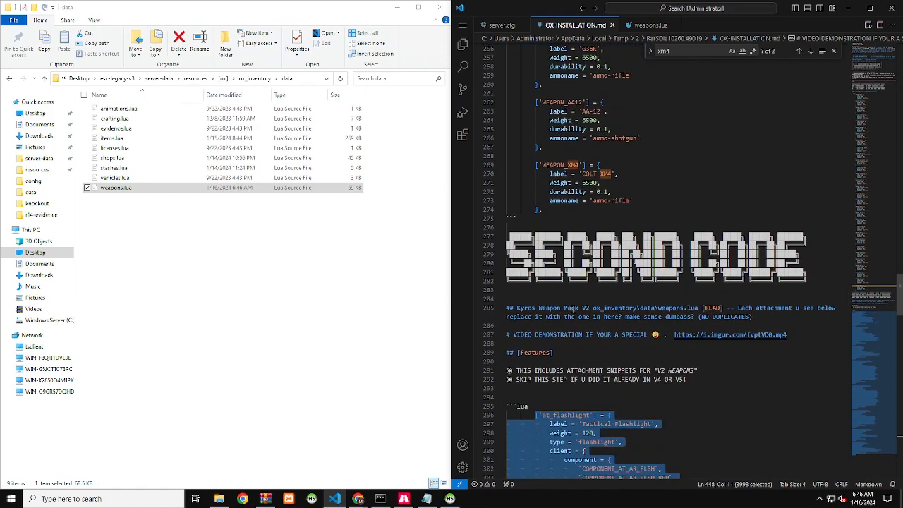
{"action": "scroll", "coordinate": [544, 308], "scroll_direction": "down", "scroll_amount": 1}
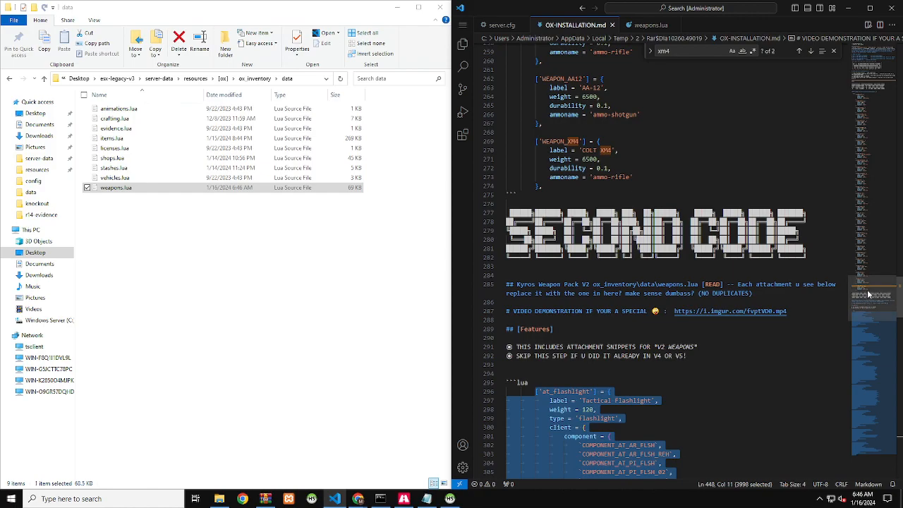
{"action": "left_click_drag", "start_coordinate": [867, 297], "coordinate": [875, 97]}
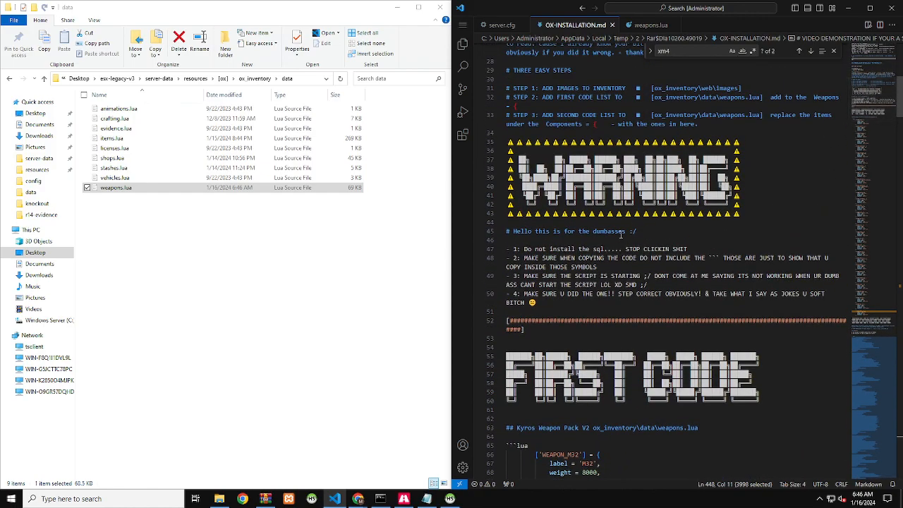
{"action": "scroll", "coordinate": [613, 244], "scroll_direction": "up", "scroll_amount": 1}
{"action": "scroll", "coordinate": [612, 244], "scroll_direction": "up", "scroll_amount": 2}
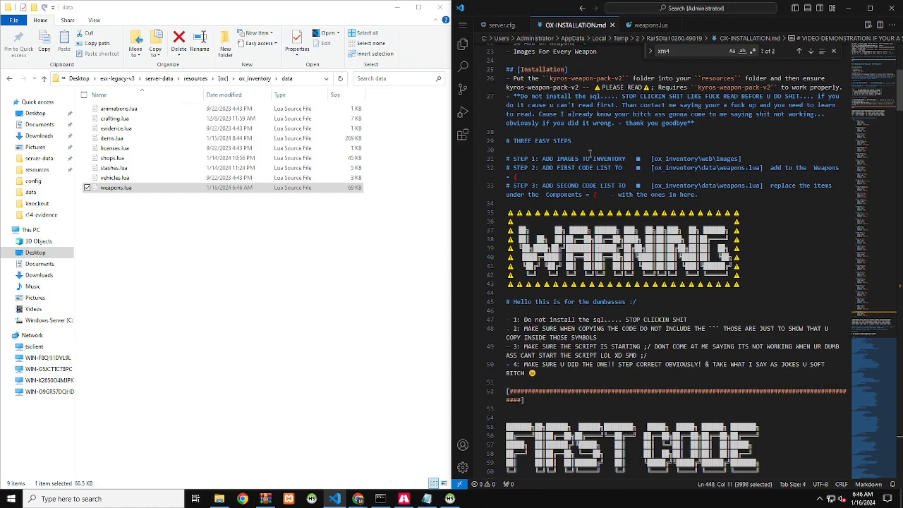
- Locate the existing attachment entries such as at_clip_extended_smg among the components in weapons.lua and close the text search
{"action": "left_click", "coordinate": [633, 26]}
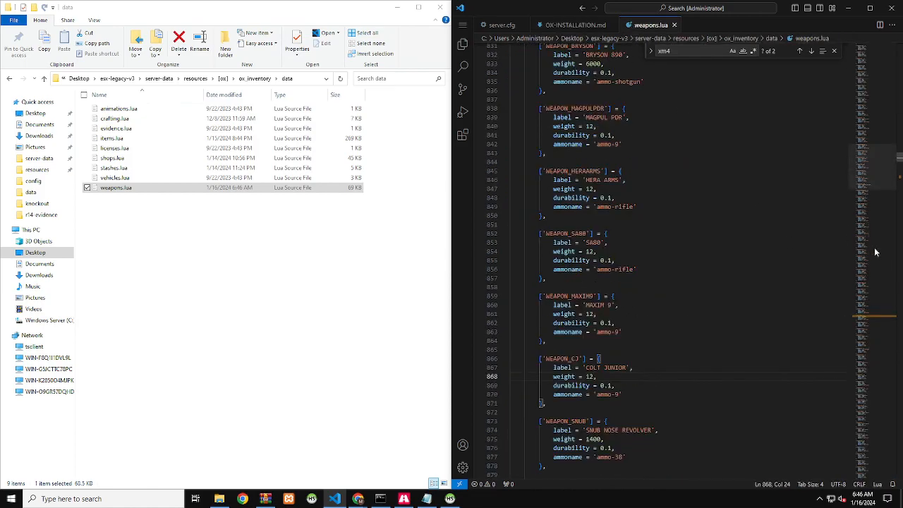
{"action": "left_click_drag", "start_coordinate": [867, 182], "coordinate": [871, 332]}
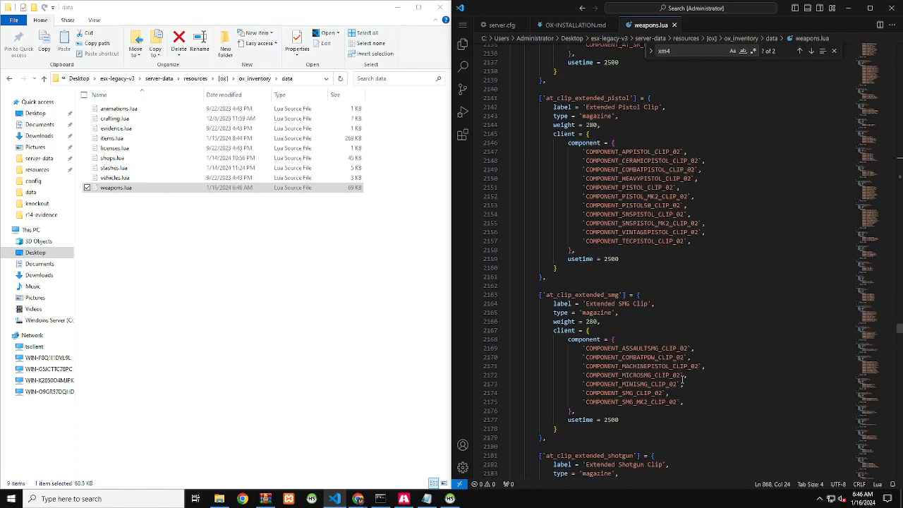
{"action": "scroll", "coordinate": [566, 388], "scroll_direction": "down", "scroll_amount": 5}
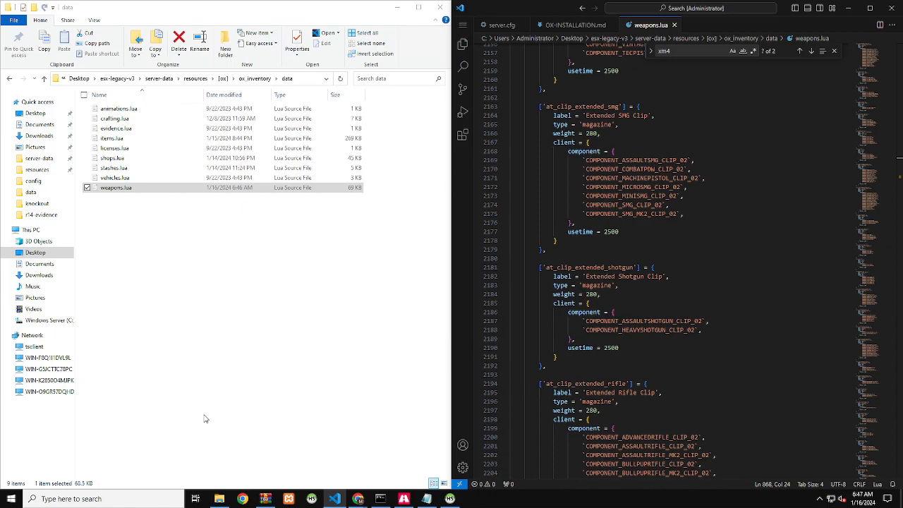
{"action": "left_click", "coordinate": [278, 344]}
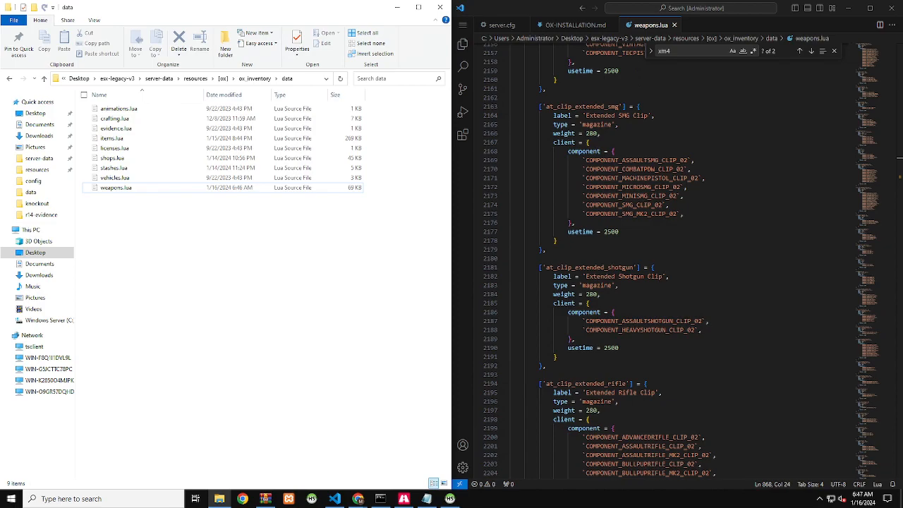
{"action": "left_click", "coordinate": [834, 50]}
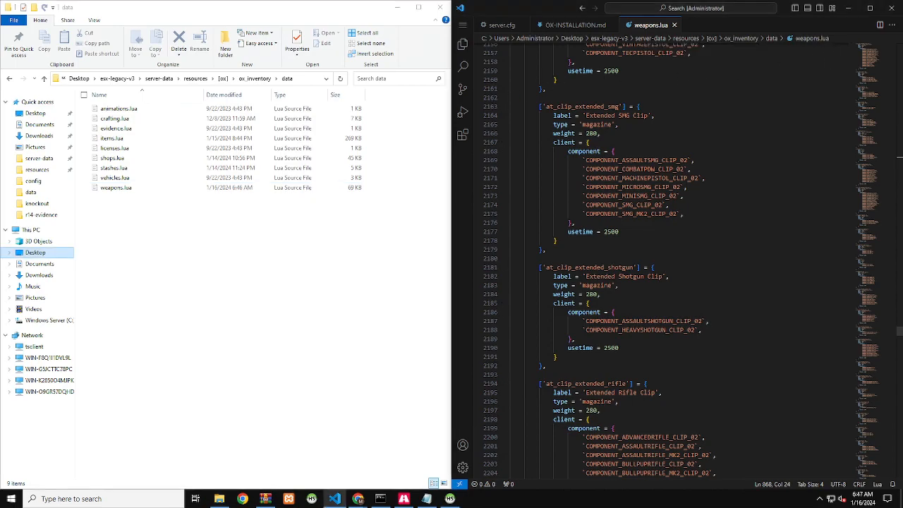